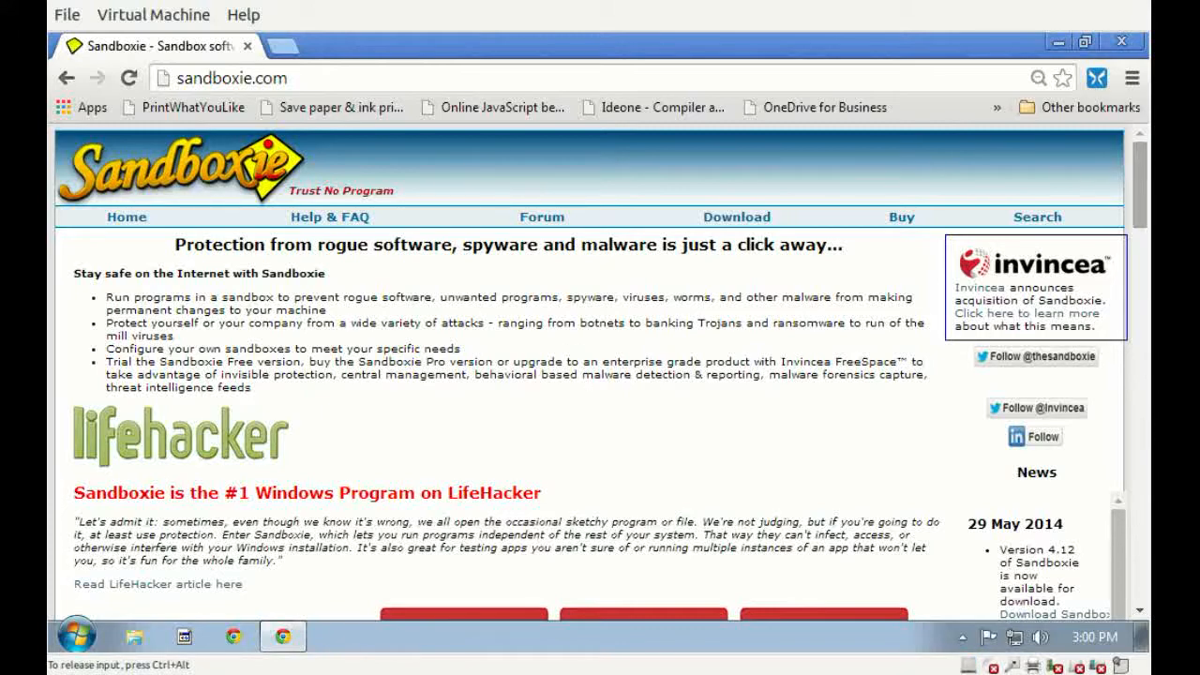
# Read the Sandboxie home page down to the How It Works diagram, and close the browser.
pyautogui.scroll(-15, 590, 370)
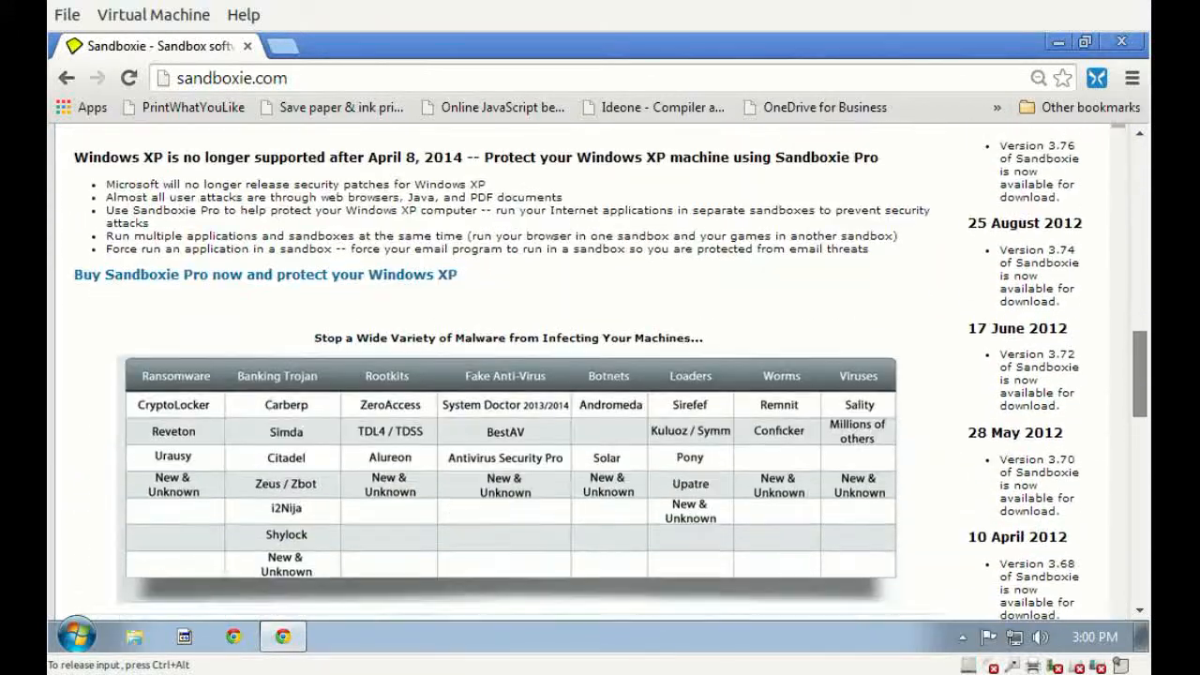
pyautogui.scroll(-5, 590, 370)
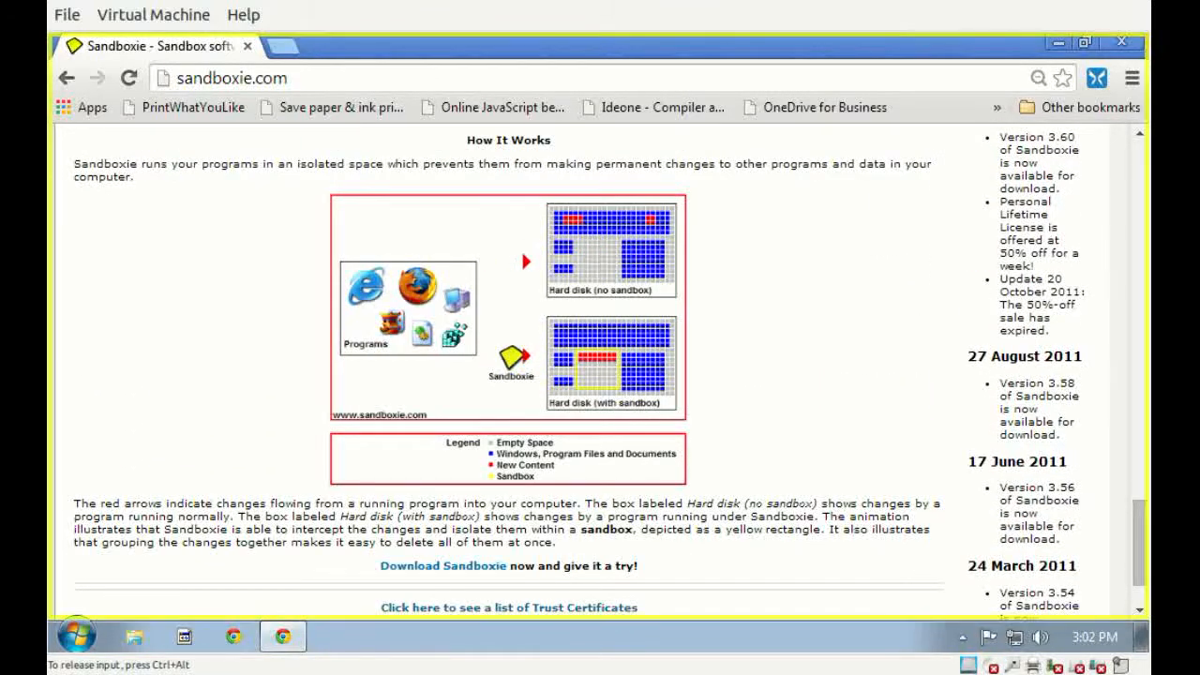
pyautogui.hotkey('alt', 'F4')
# Run the vlc-2.1.3-win32 installer sandboxed in DefaultBox as UAC administrator, and allow the User Account Control request.
pyautogui.click(90, 192)
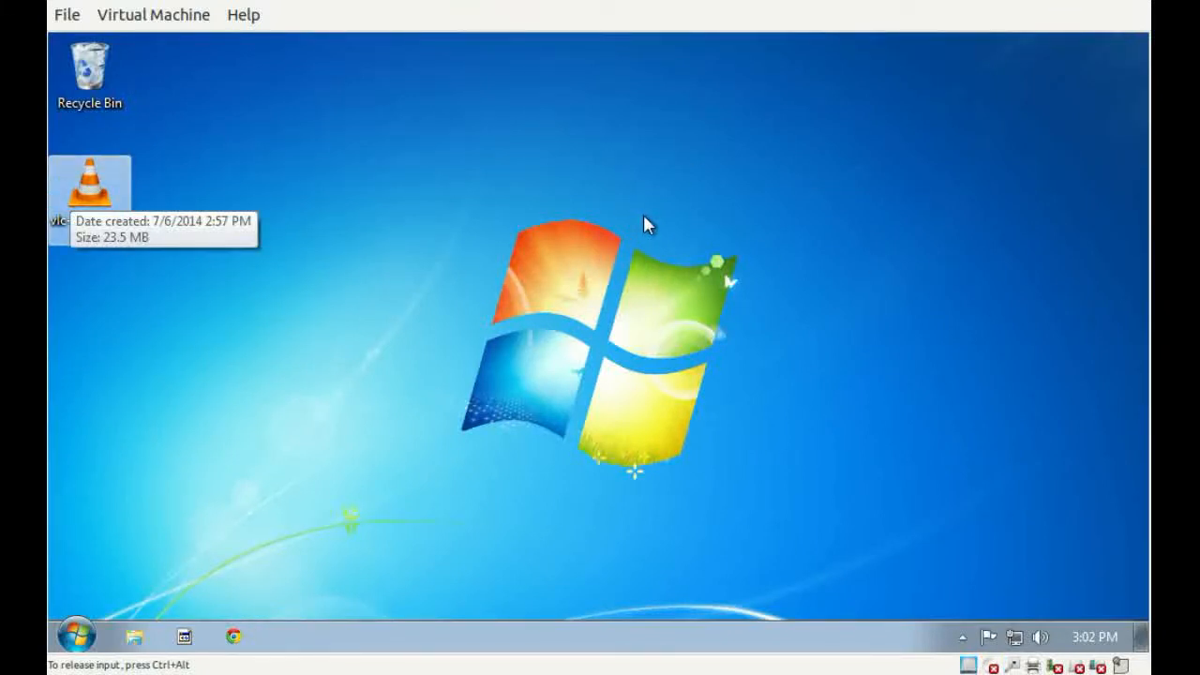
pyautogui.press('Return')
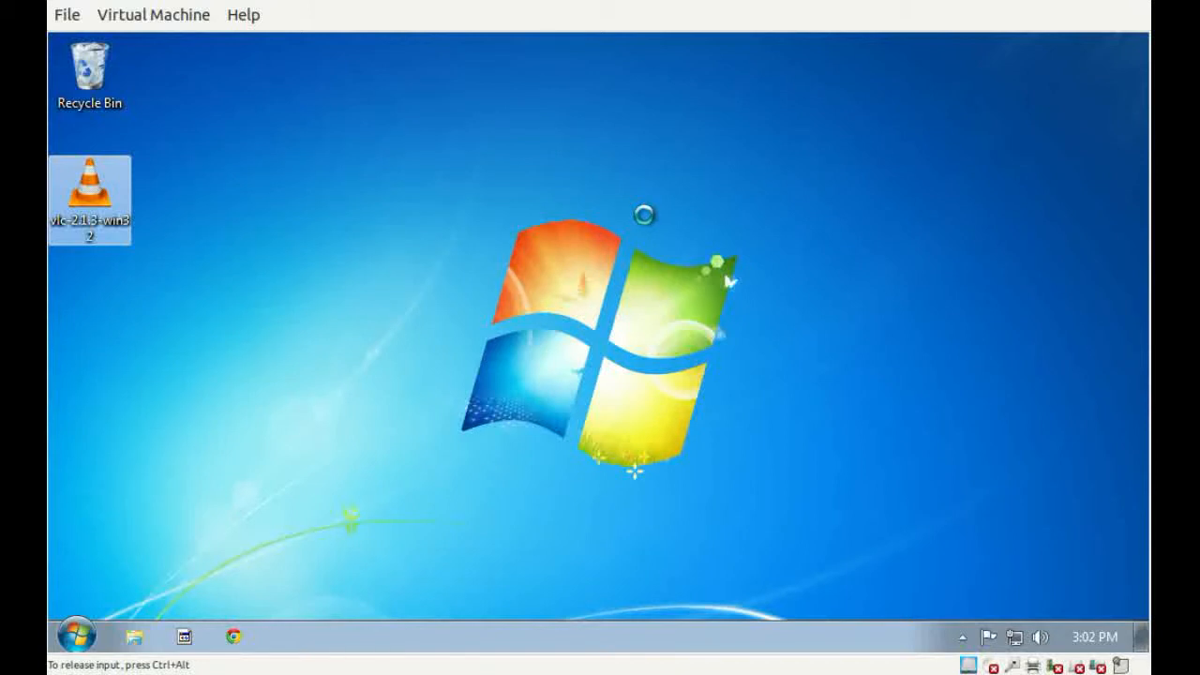
pyautogui.hotkey('shift', 'F10')
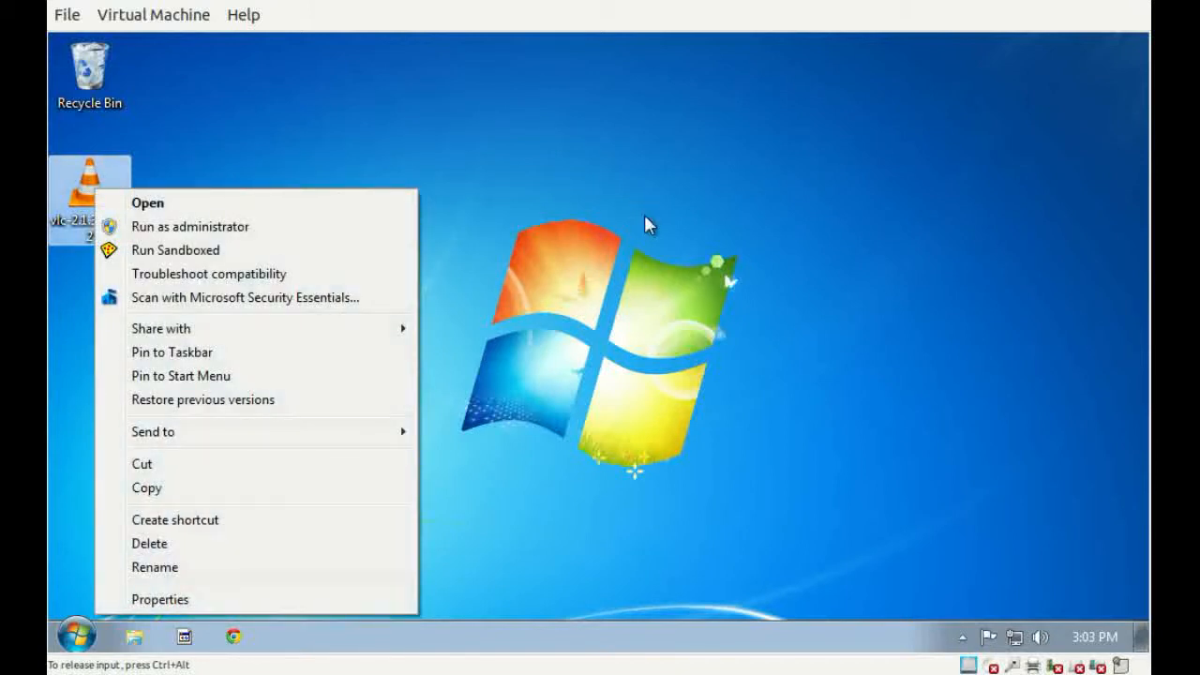
pyautogui.press('Down')
pyautogui.press('Down')
pyautogui.press('Down')
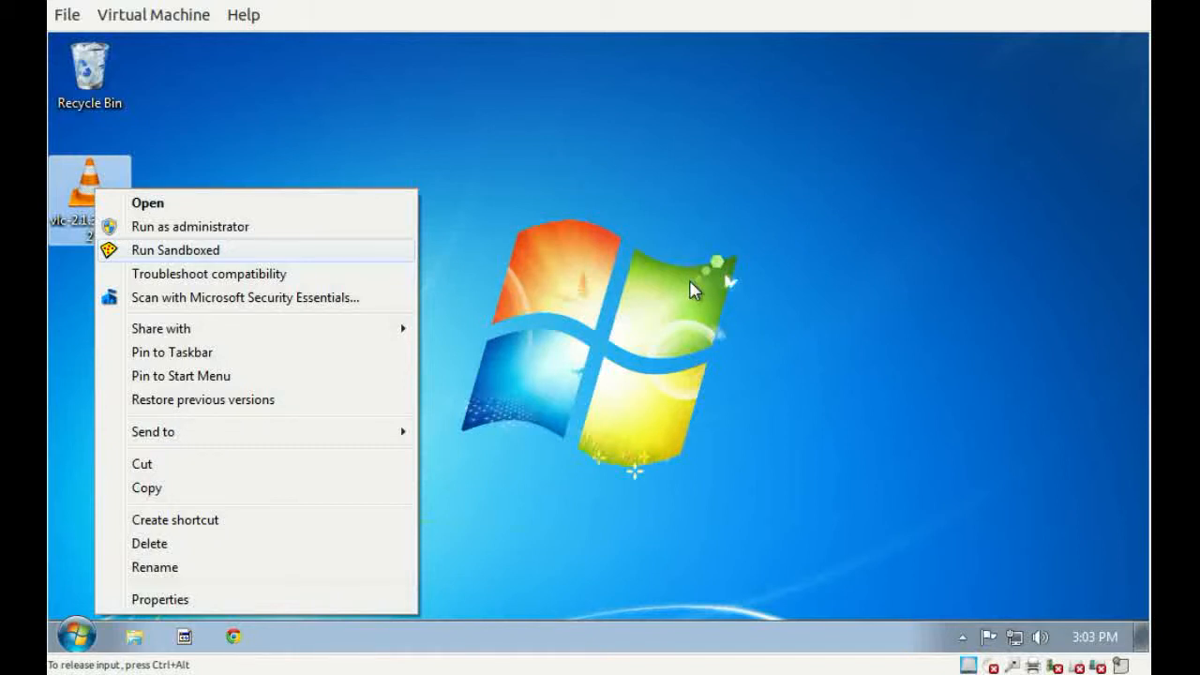
pyautogui.press('Return')
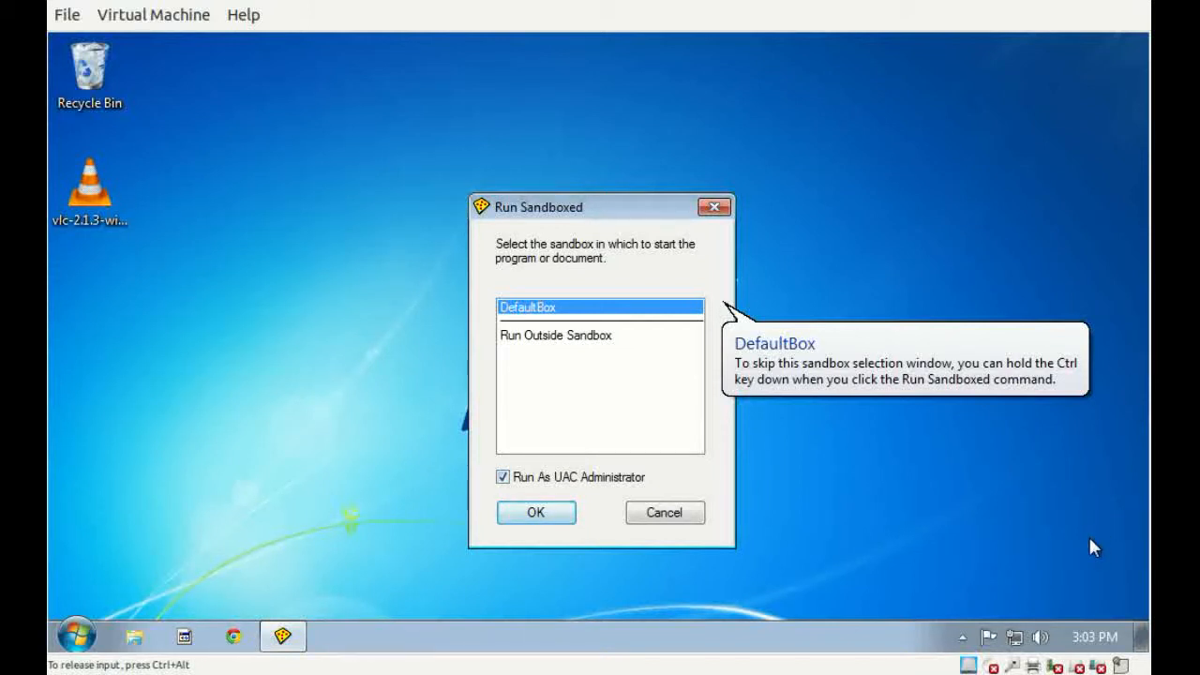
pyautogui.press('Return')
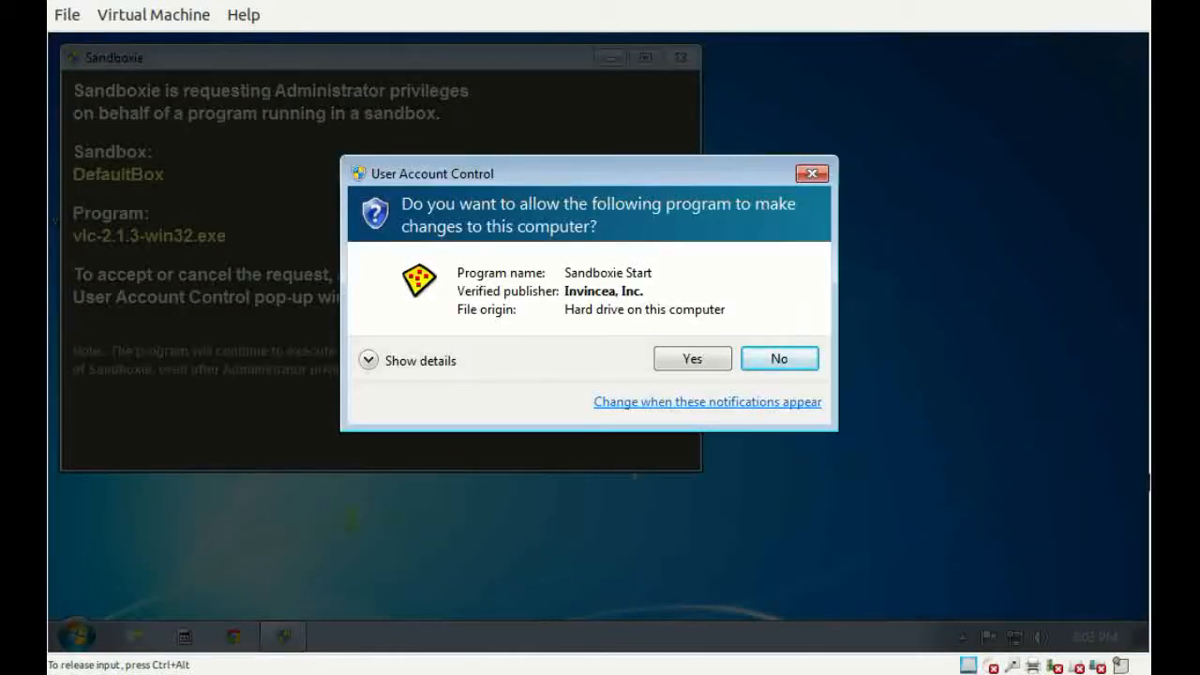
pyautogui.click(693, 359)
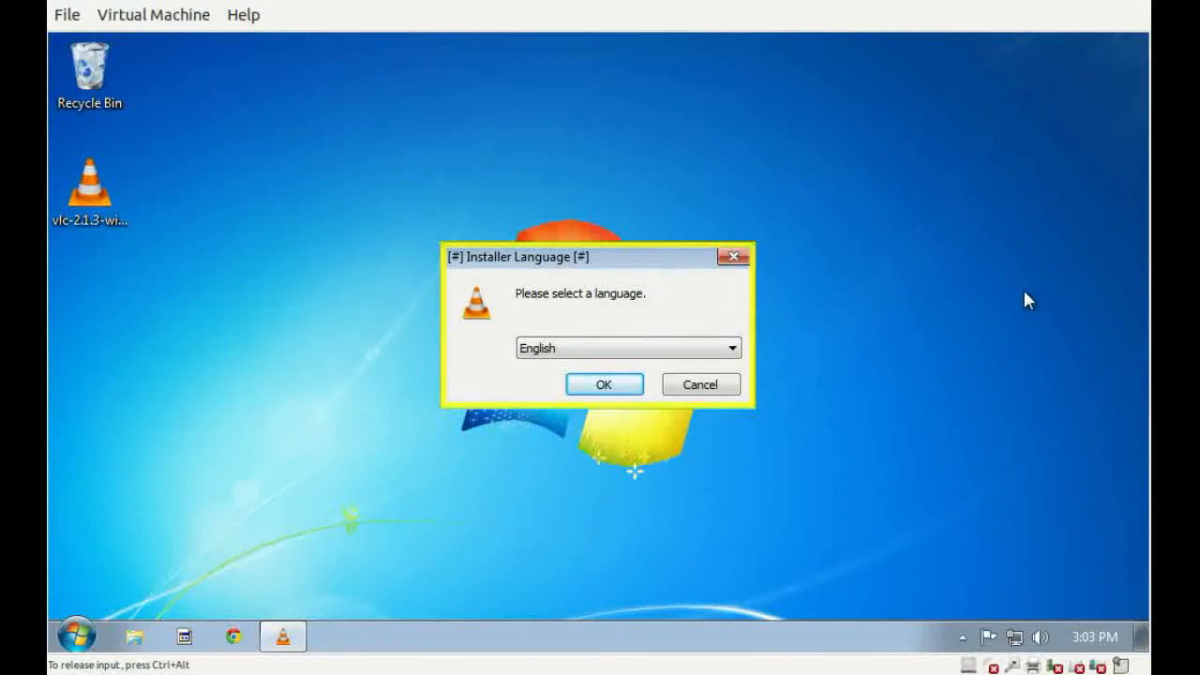
# Install VLC media player 2.1.3 in English with the default components into C:\Program Files\VideoLAN\VLC, and finish the wizard with VLC set to run.
pyautogui.press('Return')
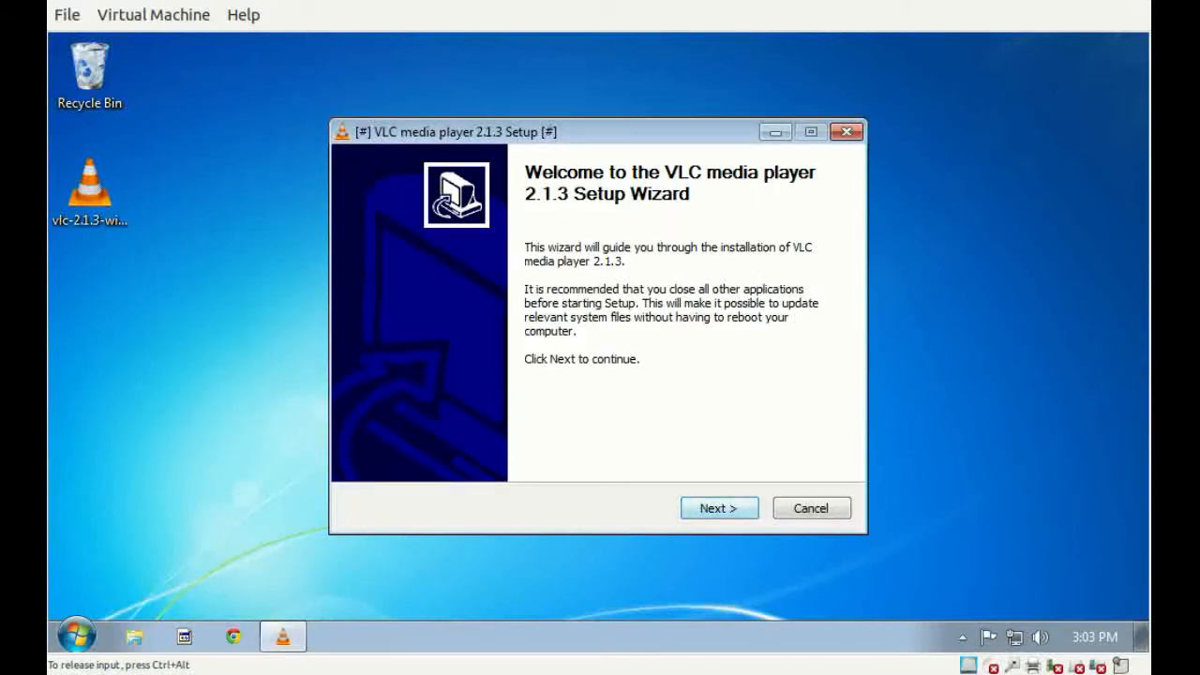
pyautogui.press('Return')
pyautogui.press('Return')
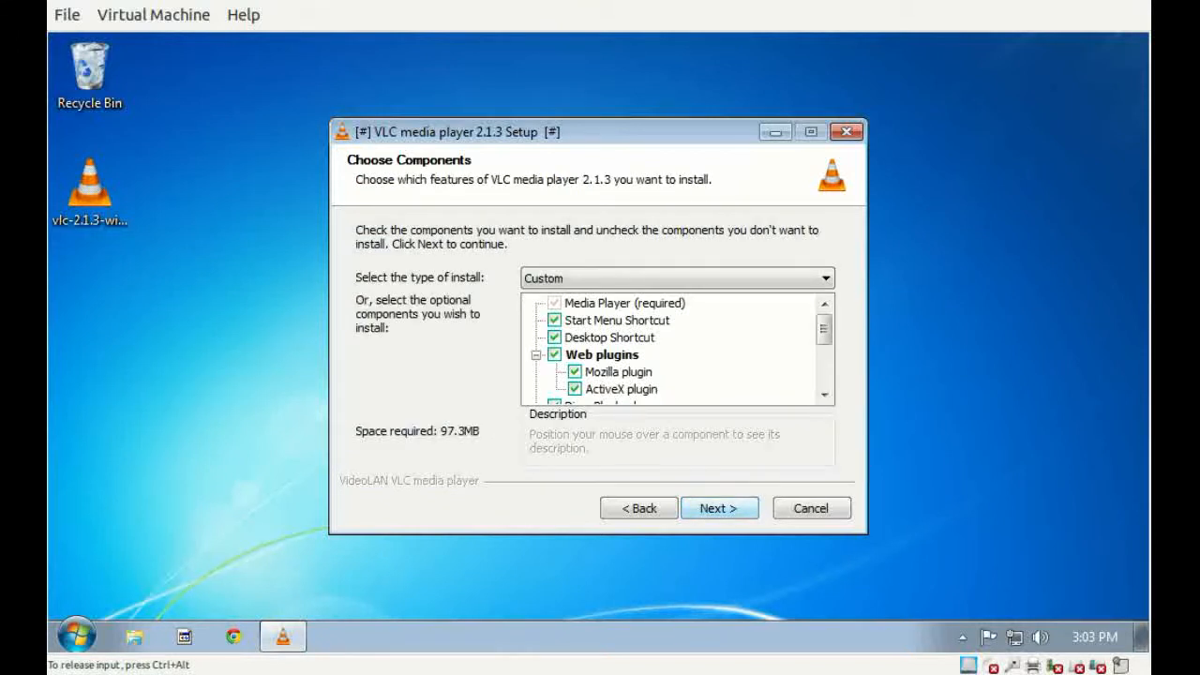
pyautogui.press('Return')
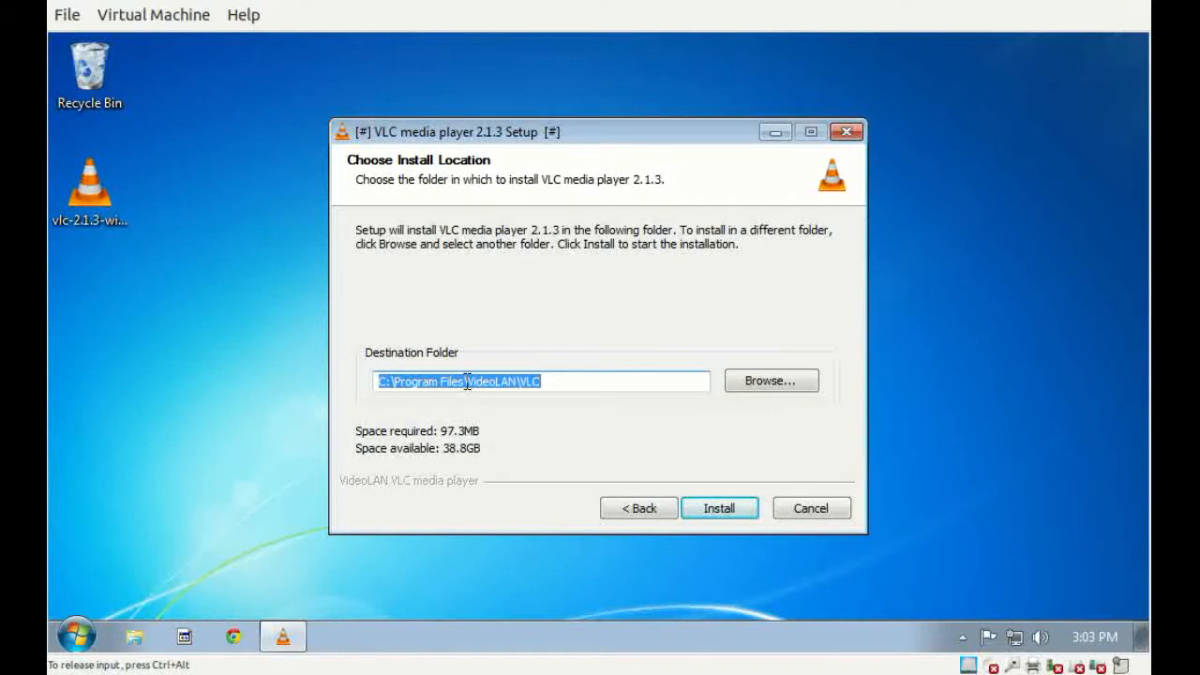
pyautogui.press('Return')
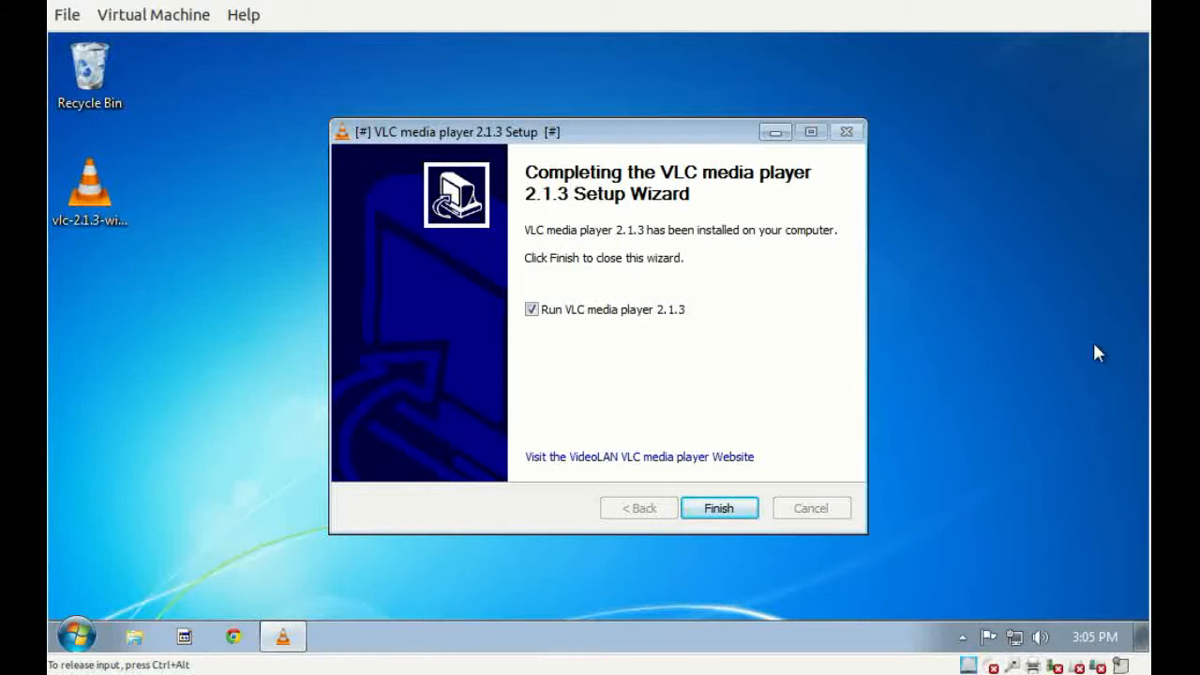
pyautogui.press('Return')
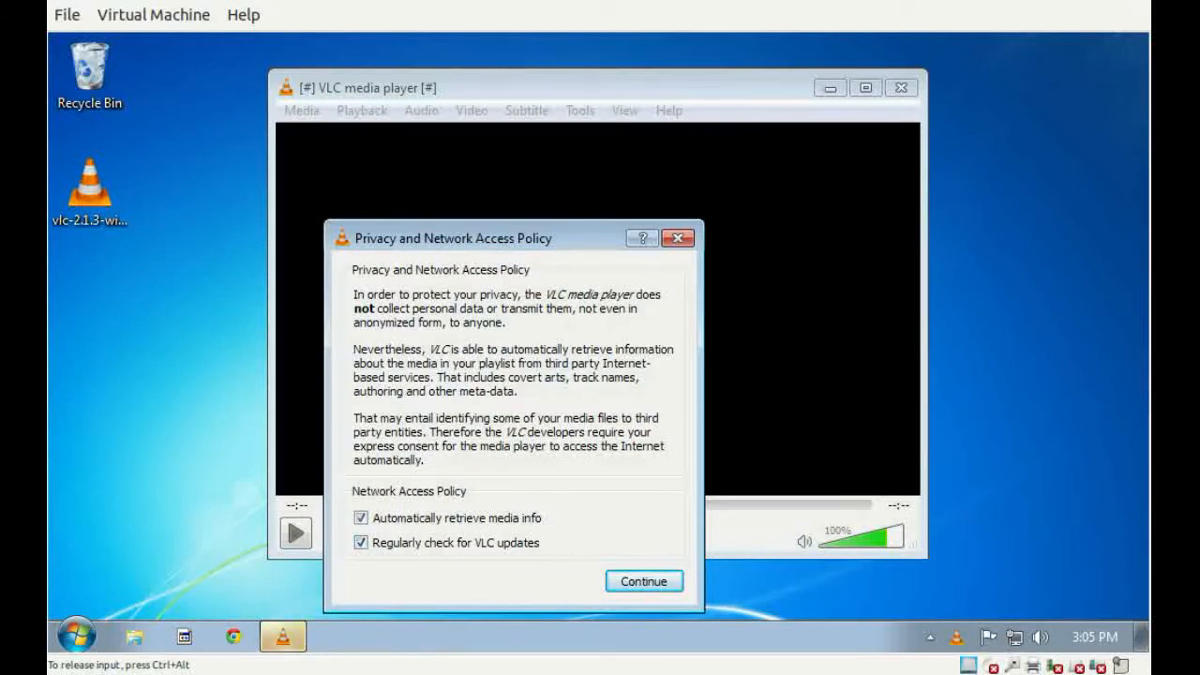
# Accept VLC's privacy and network access policy with both options enabled, and quit the sandboxed player.
pyautogui.click(645, 581)
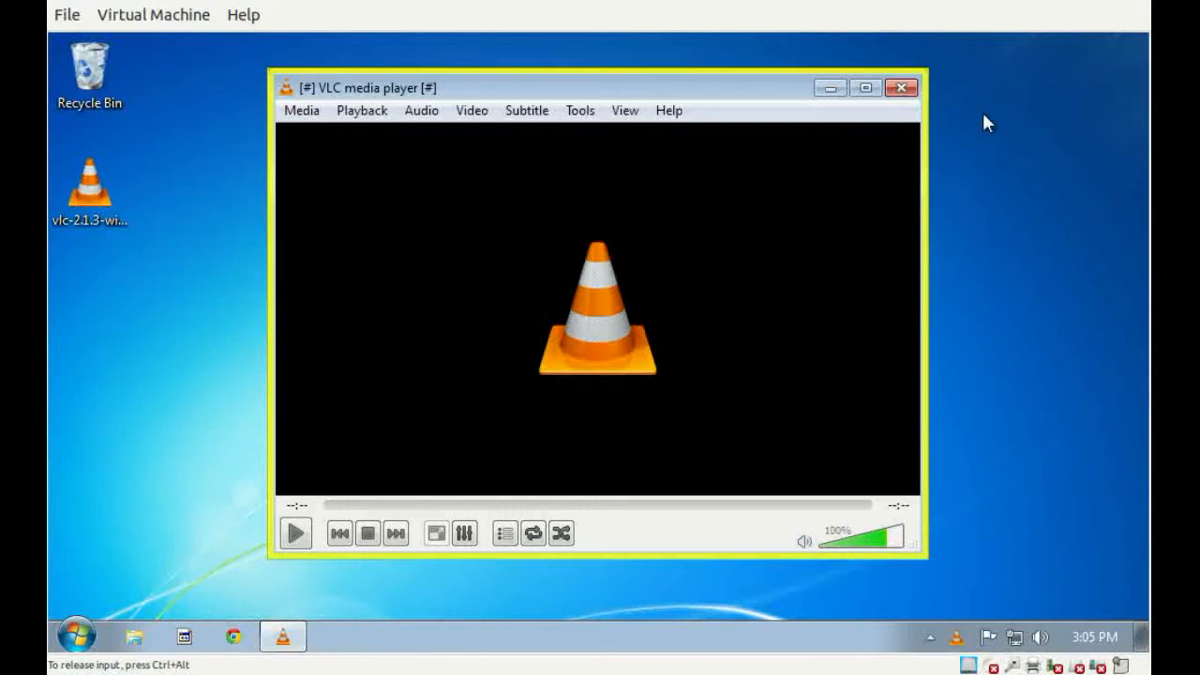
pyautogui.hotkey('alt', 'm')
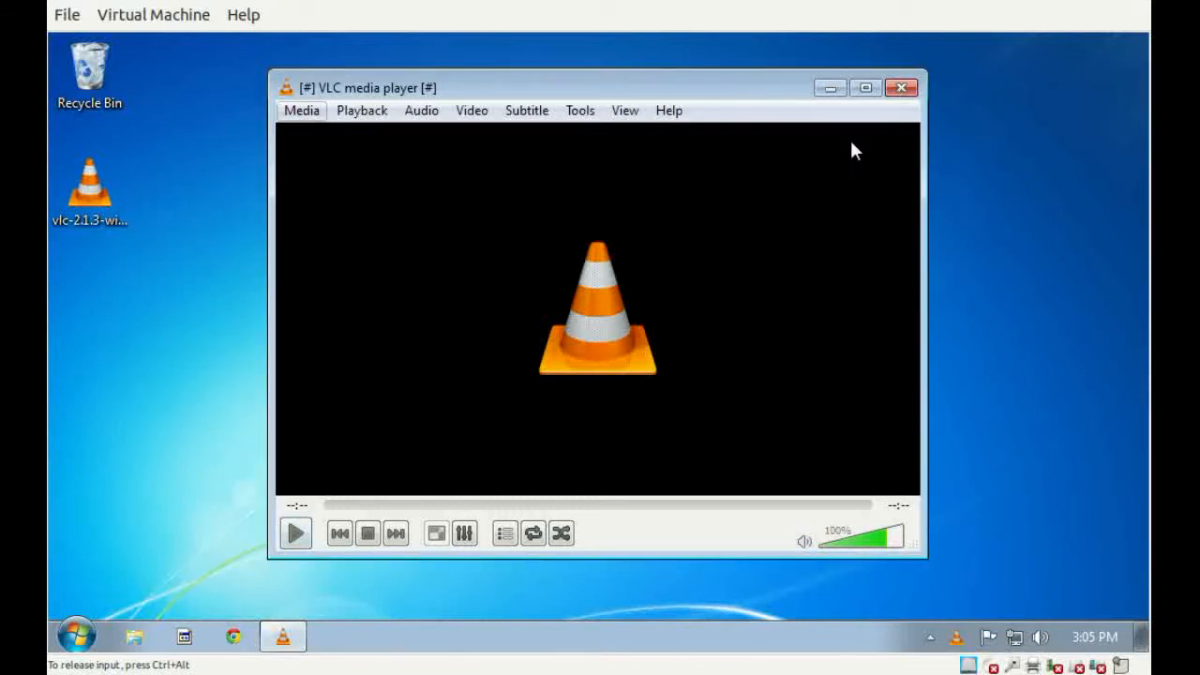
pyautogui.press('q')
pyautogui.click(980, 275)
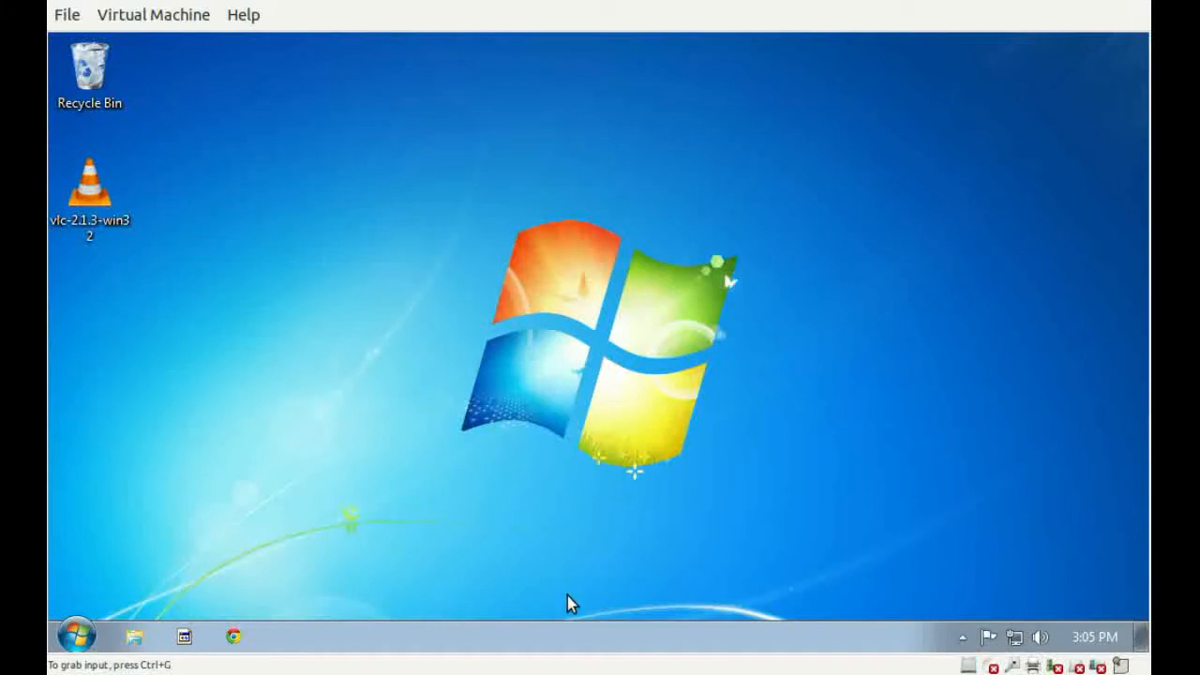
# Check the full list of installed programs in the real Windows system for a VLC entry, and close the list.
pyautogui.press('super')
pyautogui.press('Up')
pyautogui.press('Return')
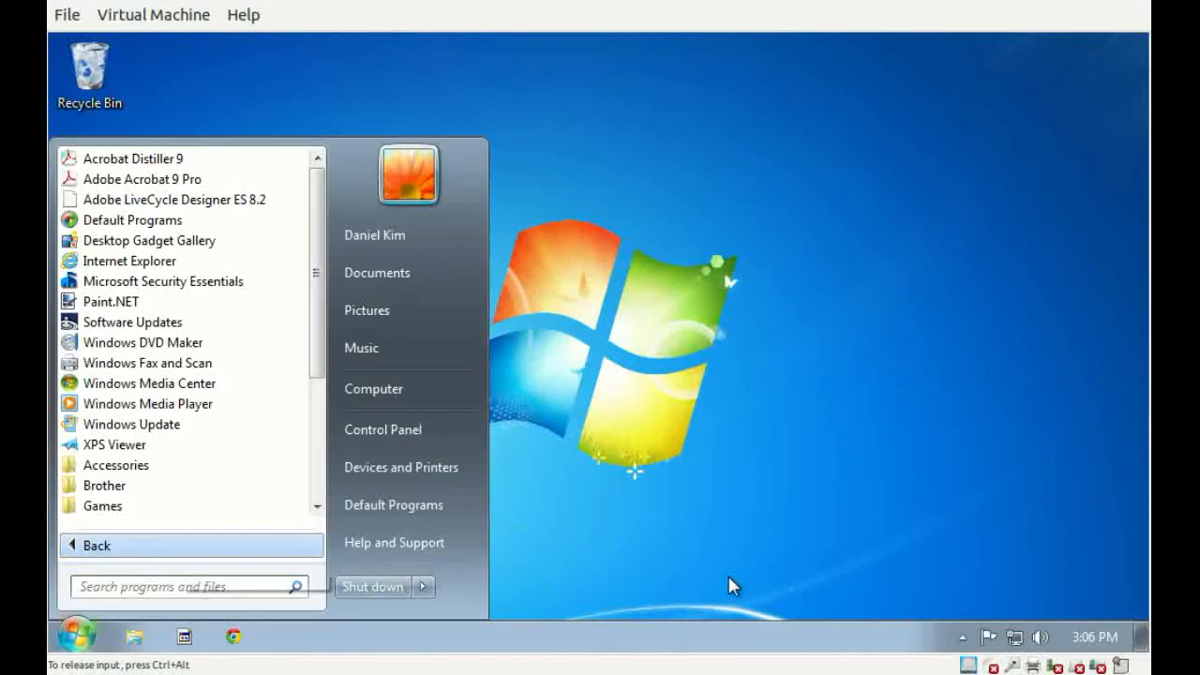
pyautogui.scroll(-4, 865, 481)
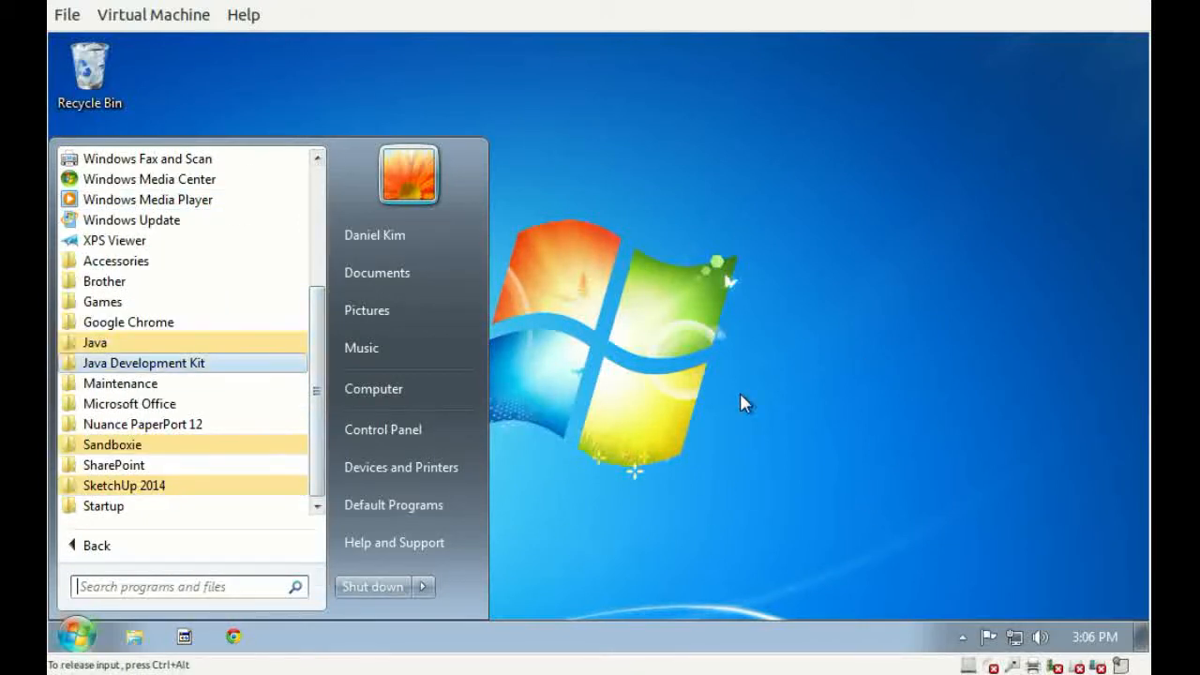
pyautogui.click(791, 560)
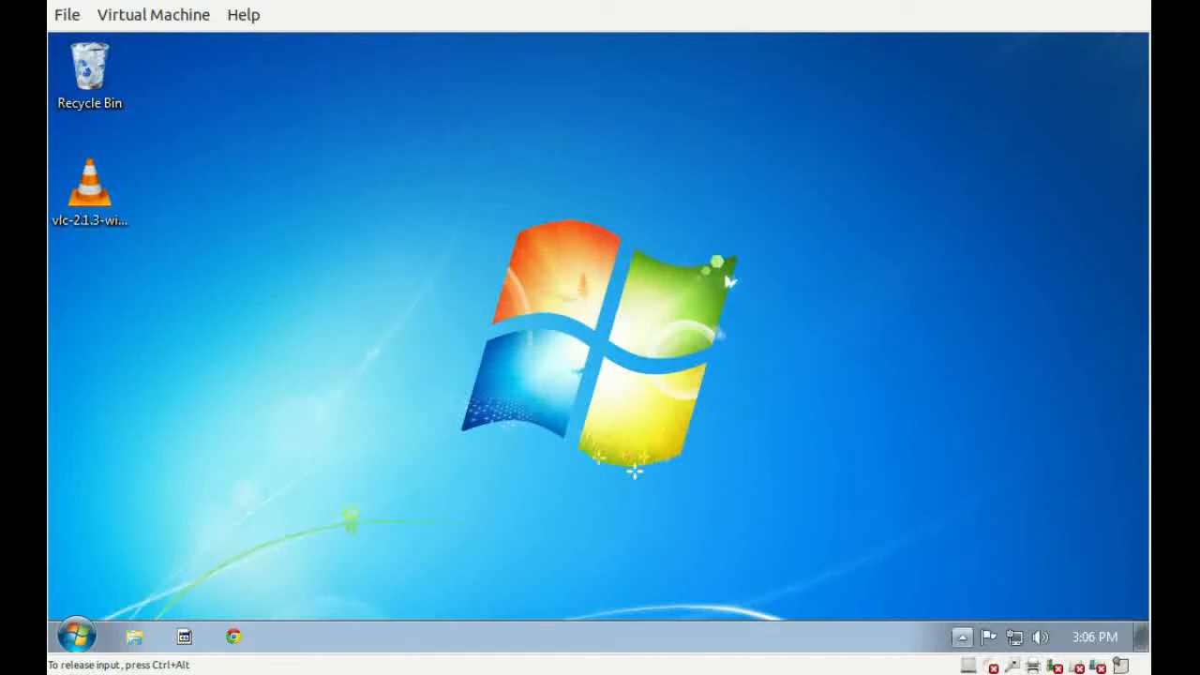
# Run Windows Explorer inside the DefaultBox sandbox and open the VLC folder under Program Files\VideoLAN.
pyautogui.click(963, 637)
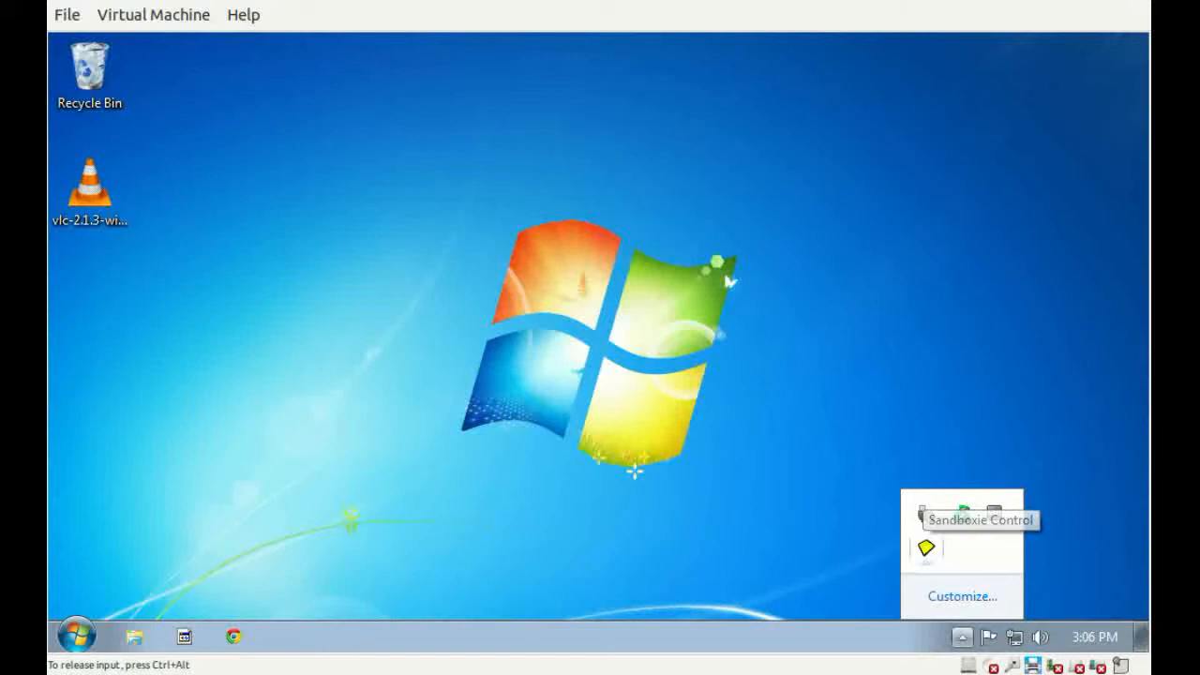
pyautogui.rightClick(922, 514)
pyautogui.moveTo(956, 451)
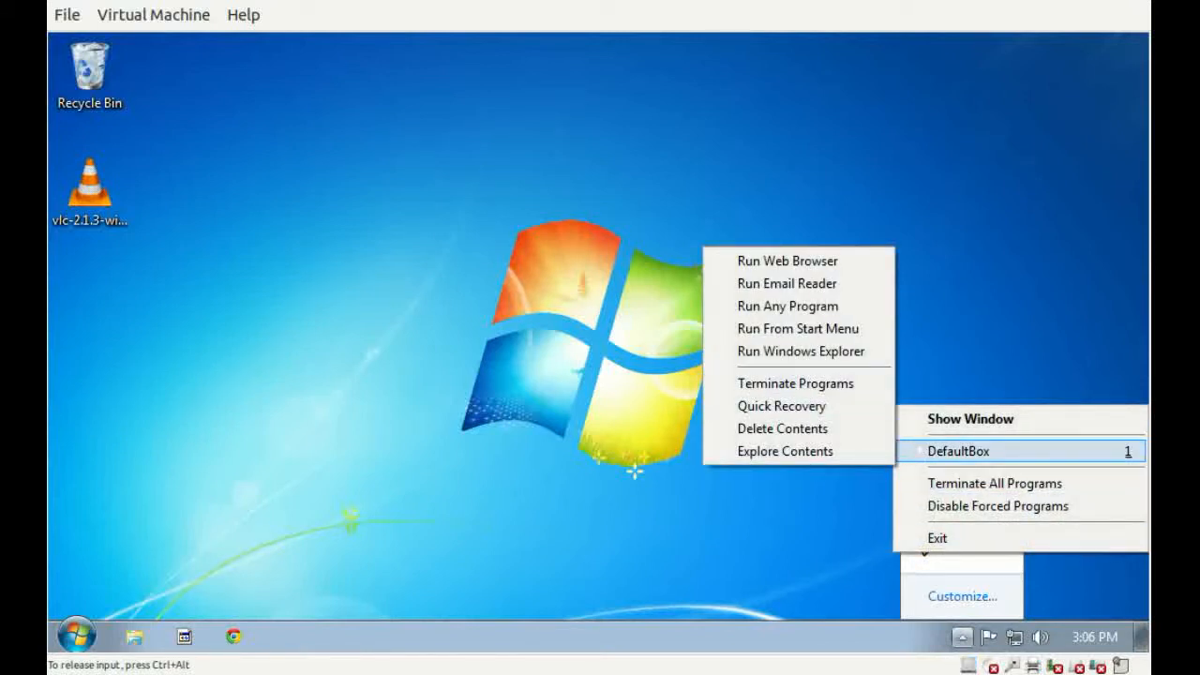
pyautogui.click(801, 351)
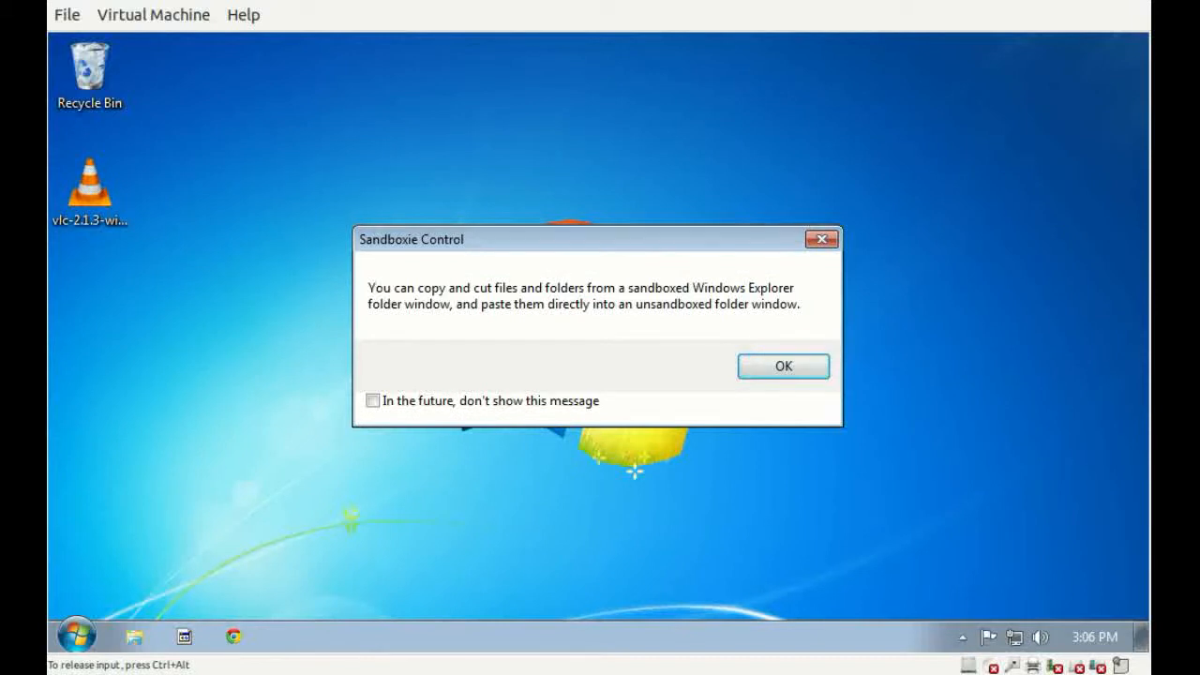
pyautogui.press('Return')
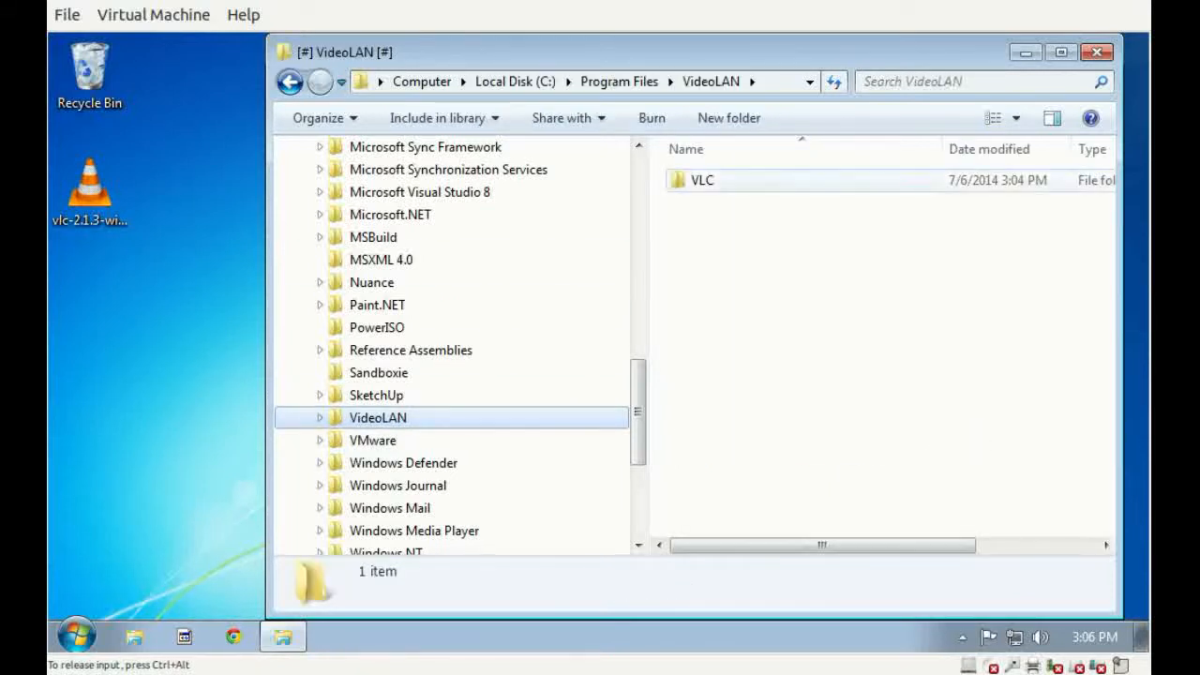
pyautogui.doubleClick(703, 180)
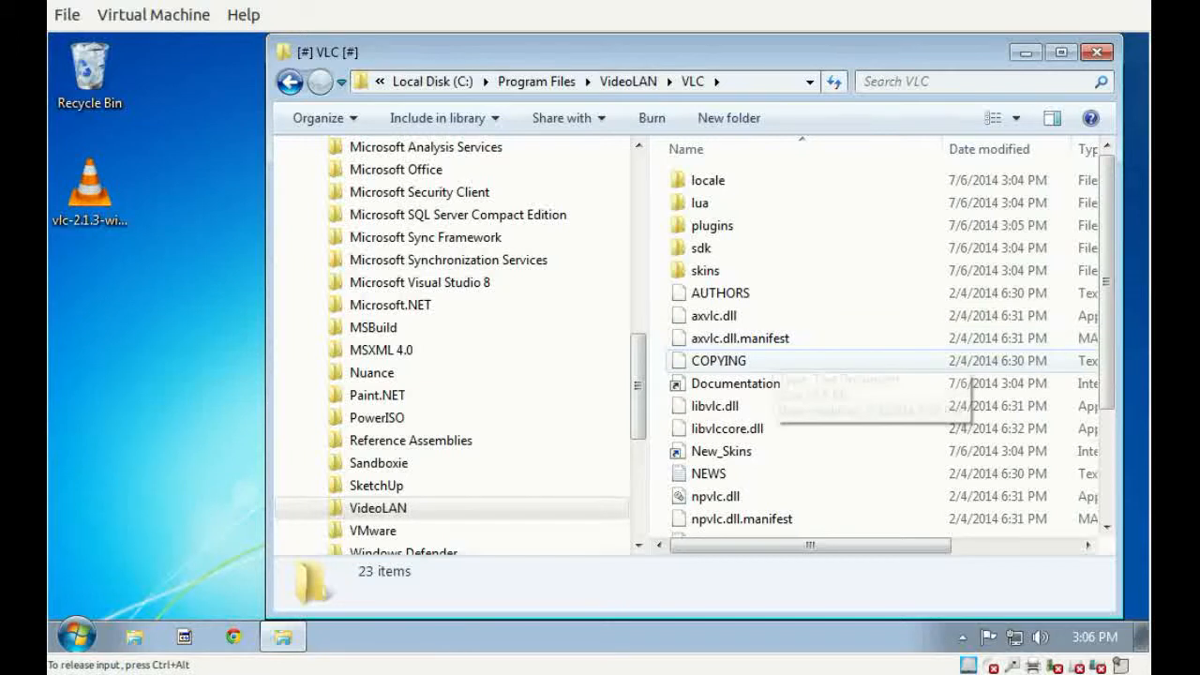
# Check Program Files for a VideoLAN folder in an unsandboxed Explorer window, and close both Explorer windows.
pyautogui.click(666, 640)
pyautogui.press('super+e')
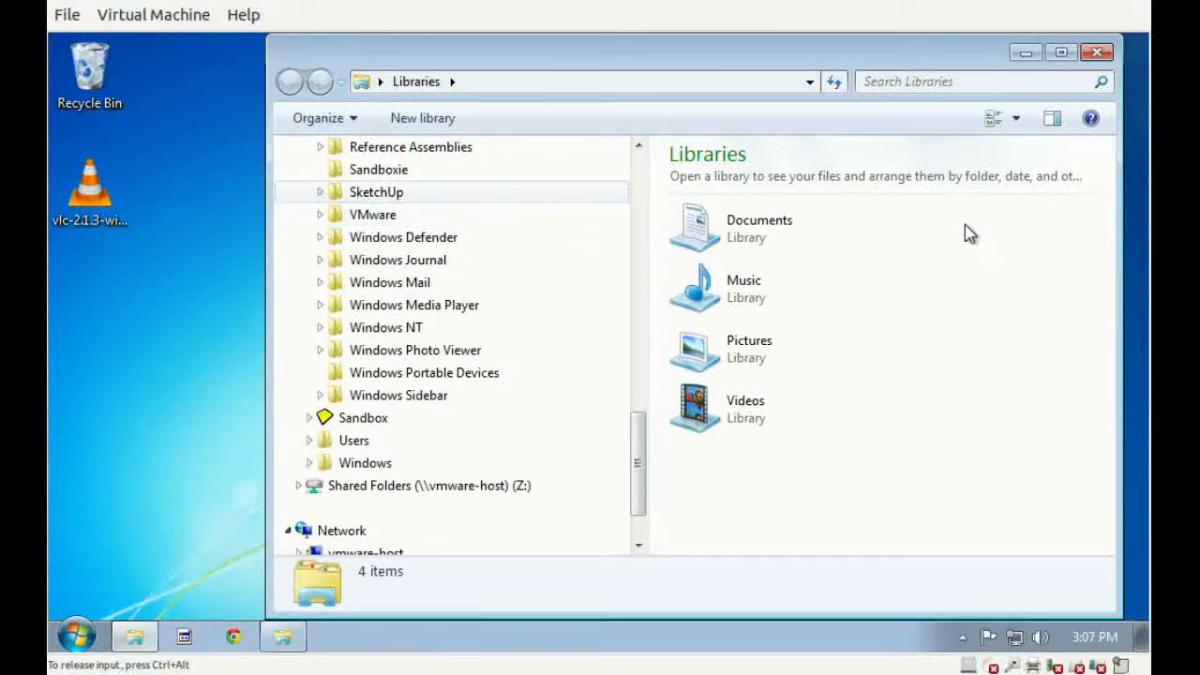
pyautogui.click(1097, 52)
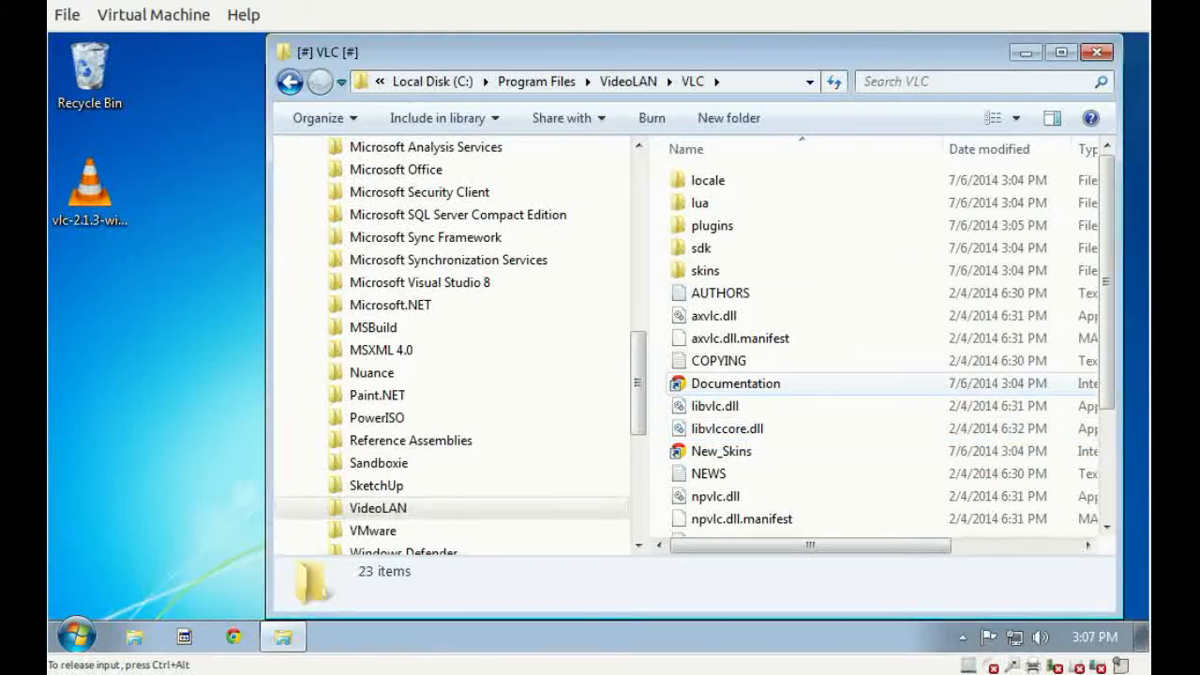
pyautogui.click(1095, 51)
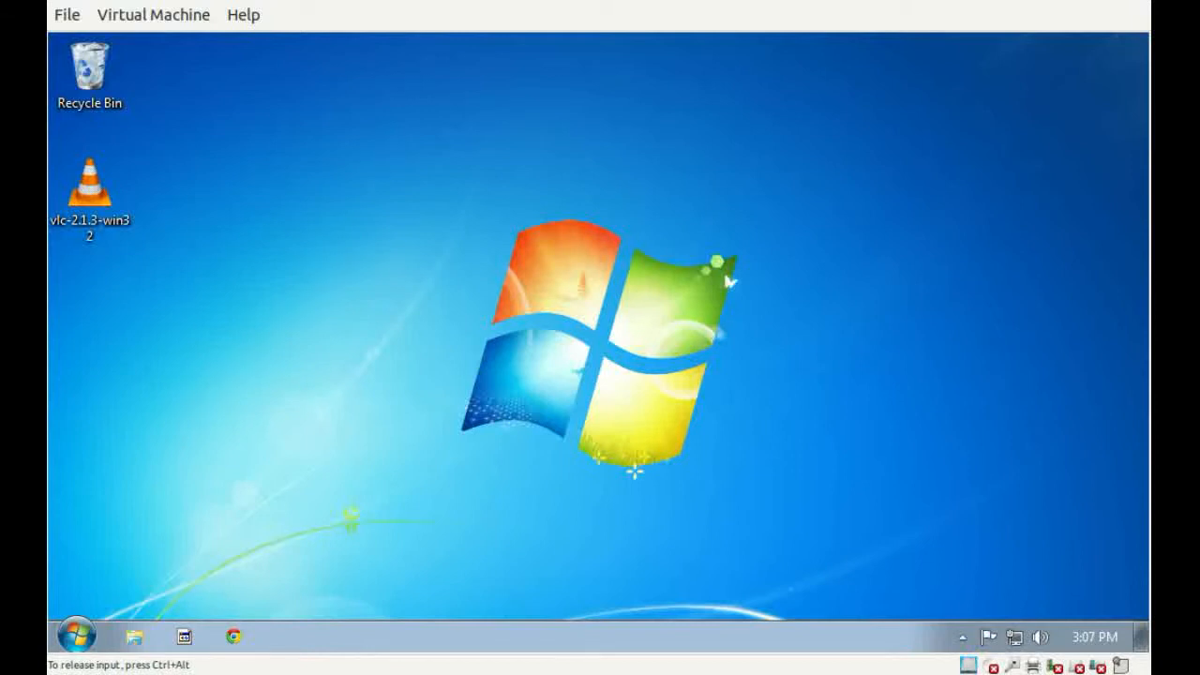
# Explore the contents of the DefaultBox sandbox on the real disk and open its user folder.
pyautogui.click(962, 638)
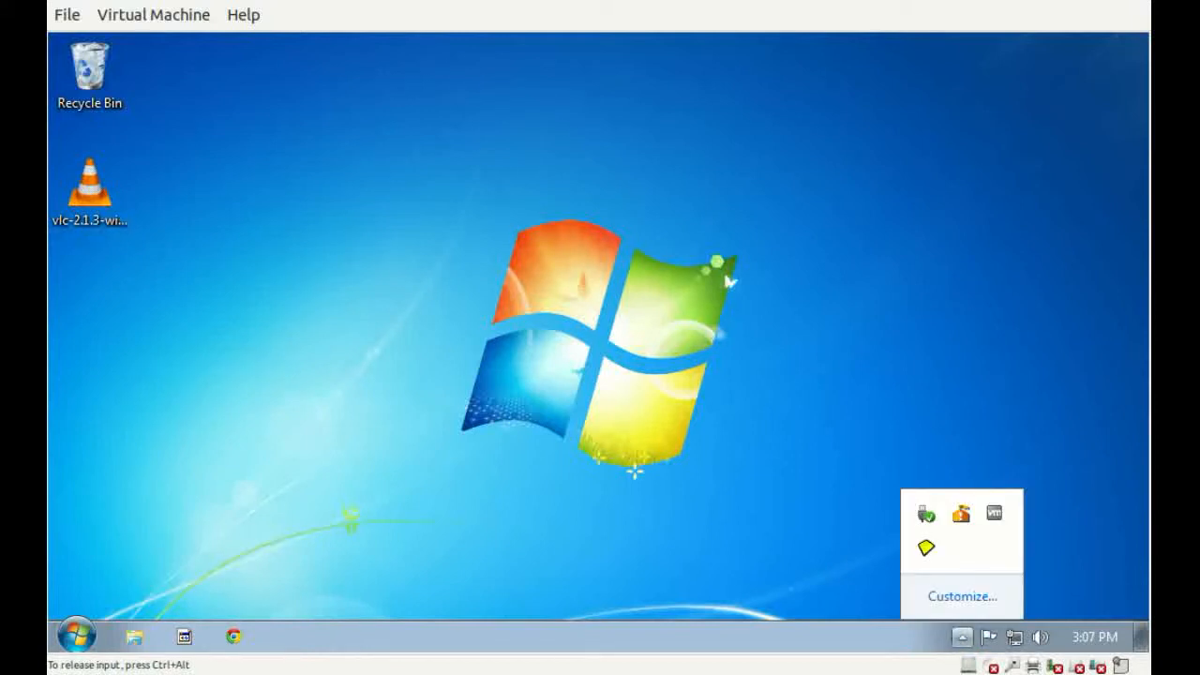
pyautogui.rightClick(927, 547)
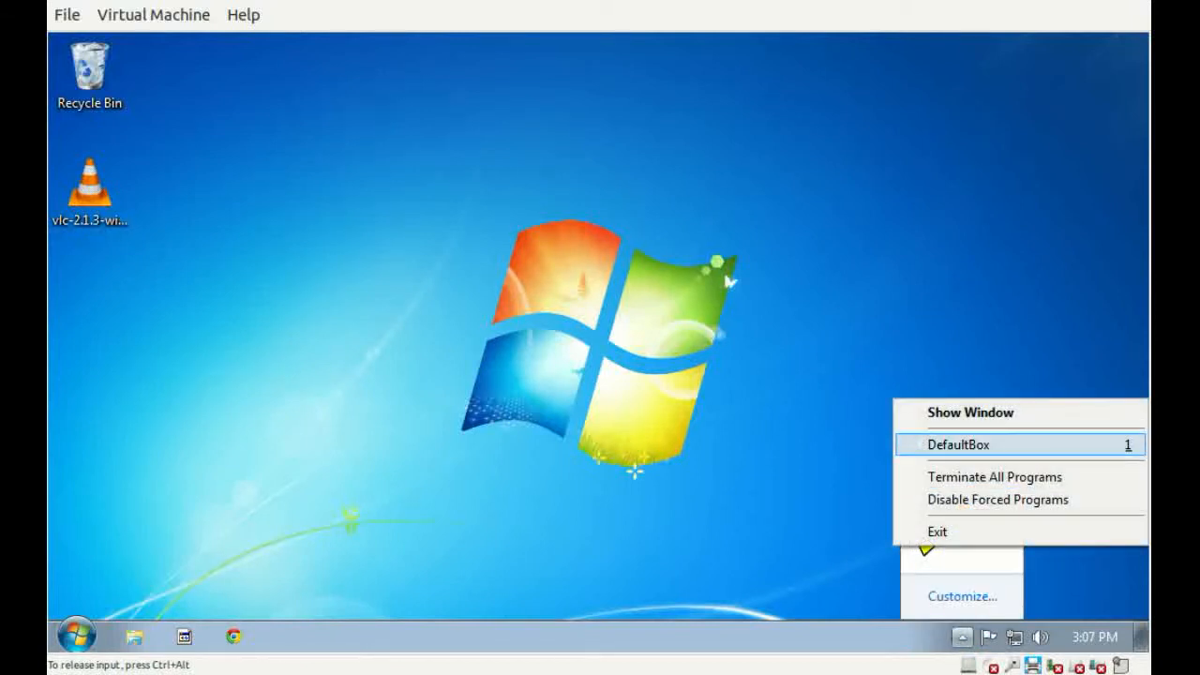
pyautogui.moveTo(959, 445)
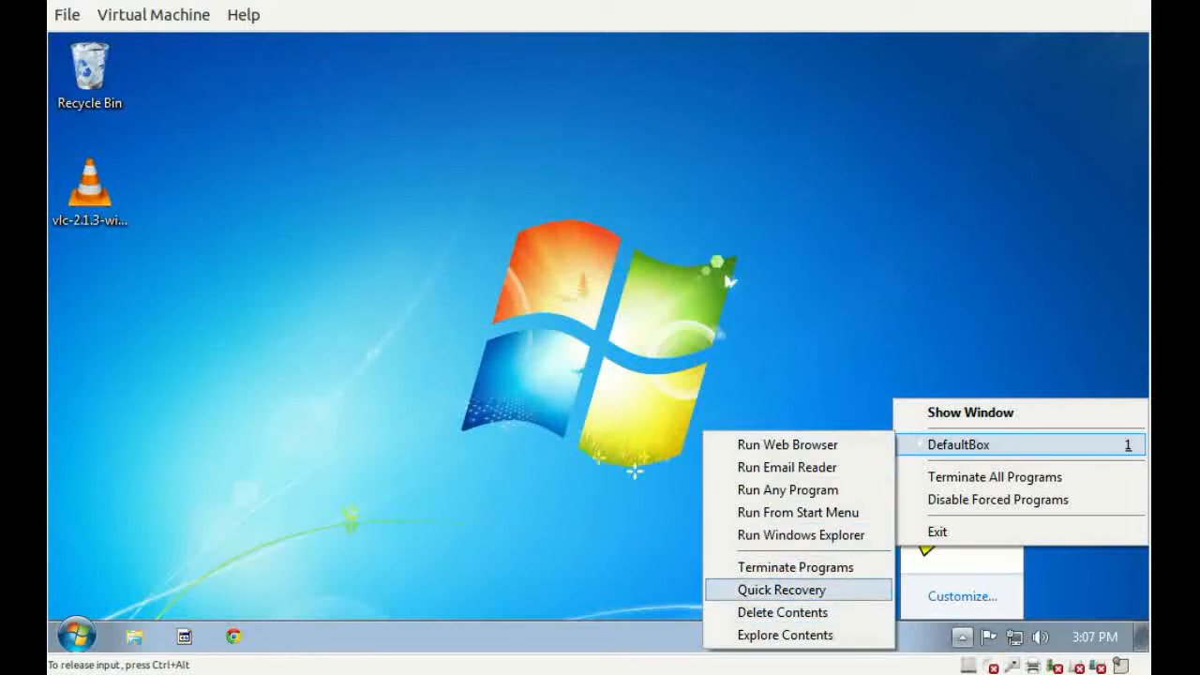
pyautogui.click(785, 635)
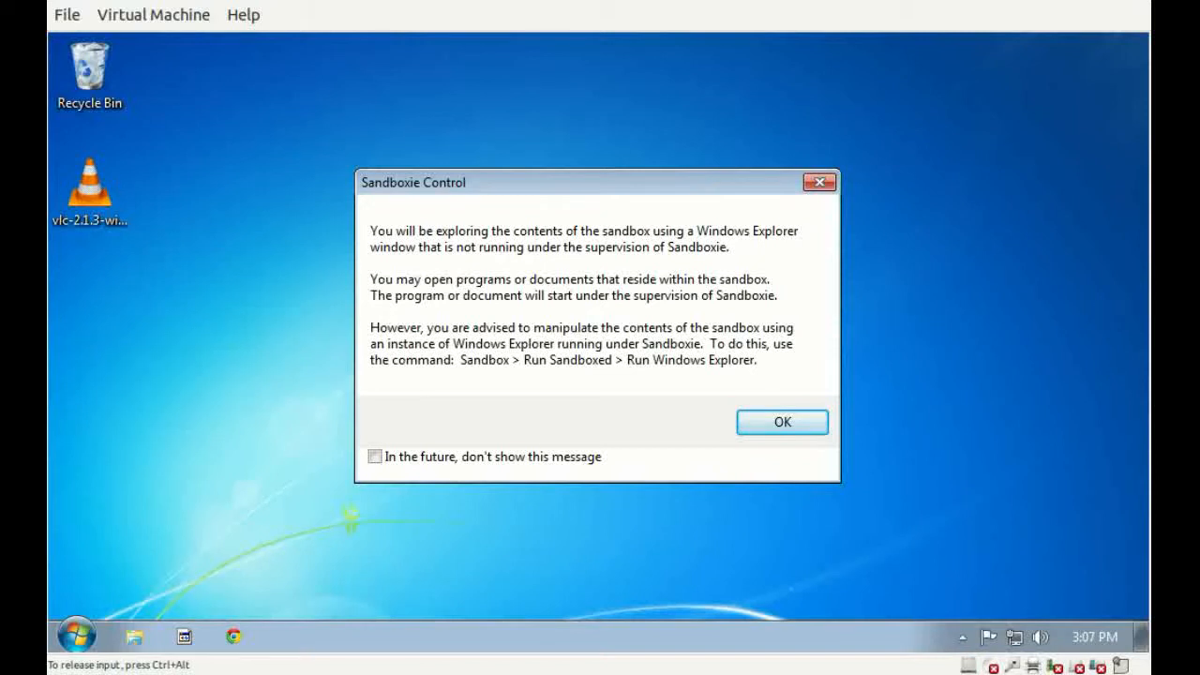
pyautogui.click(783, 423)
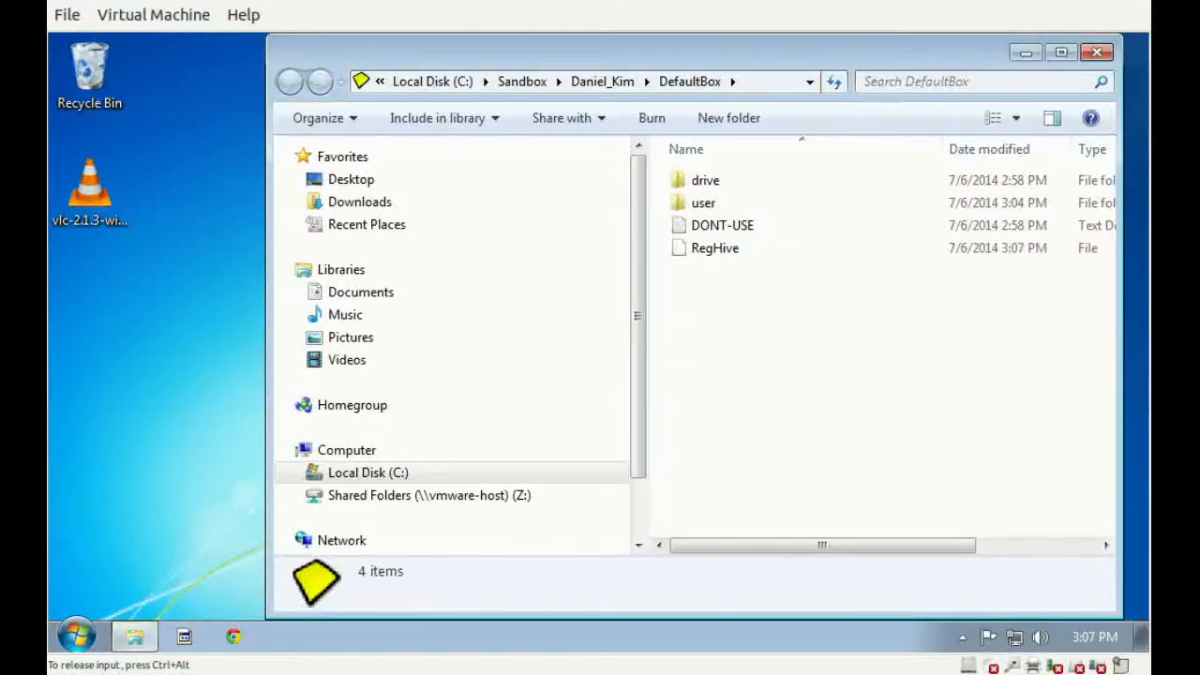
pyautogui.moveTo(783, 52); pyautogui.dragTo(659, 52)
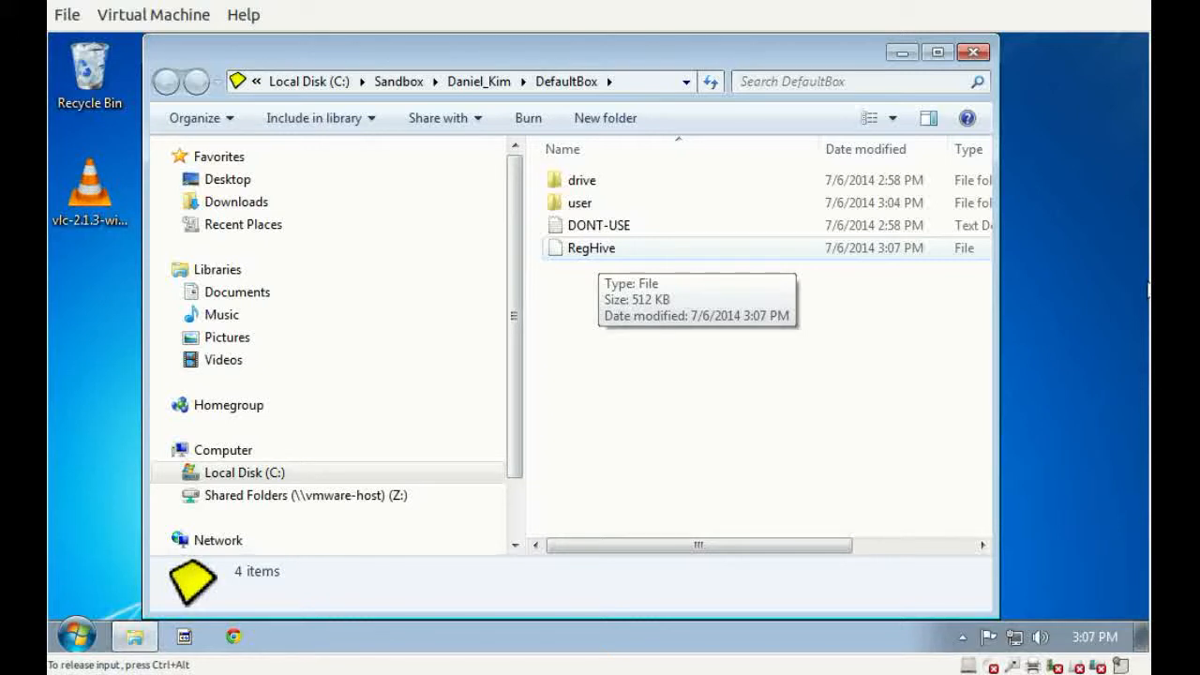
pyautogui.doubleClick(579, 203)
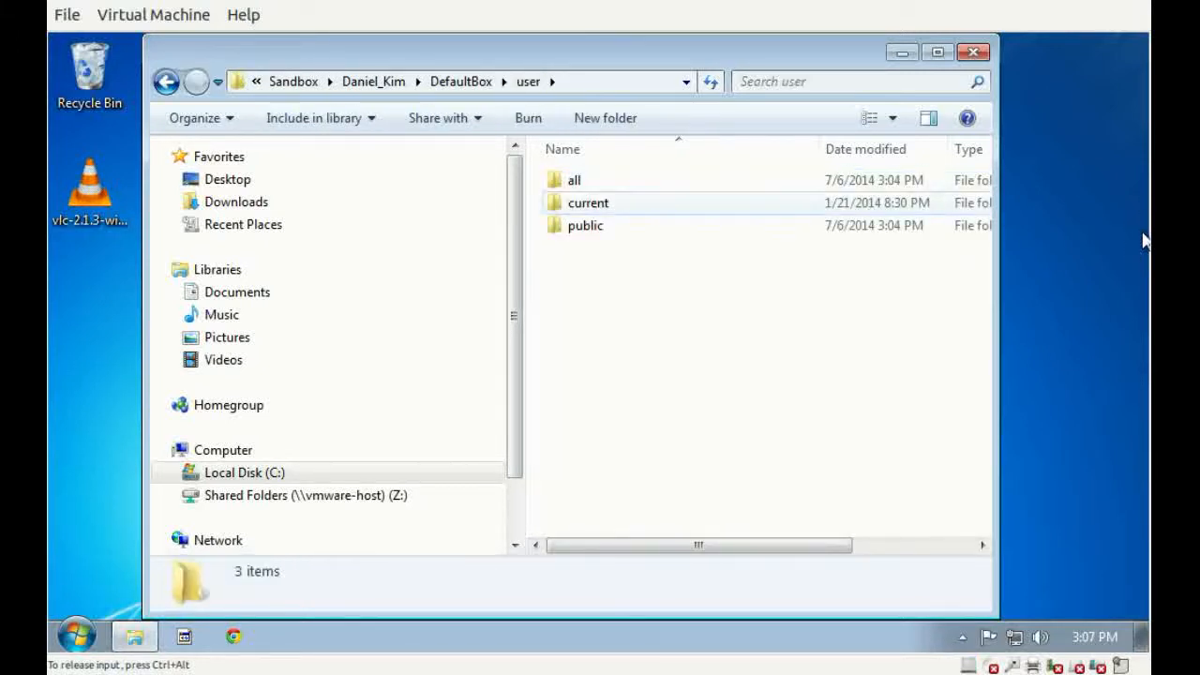
# Examine the sandboxed Start Menu shortcuts in all\Microsoft\Windows\Start Menu\Programs\VideoLAN, and close the Explorer window.
pyautogui.doubleClick(577, 180)
pyautogui.doubleClick(581, 180)
pyautogui.doubleClick(582, 180)
pyautogui.doubleClick(581, 180)
pyautogui.doubleClick(581, 180)
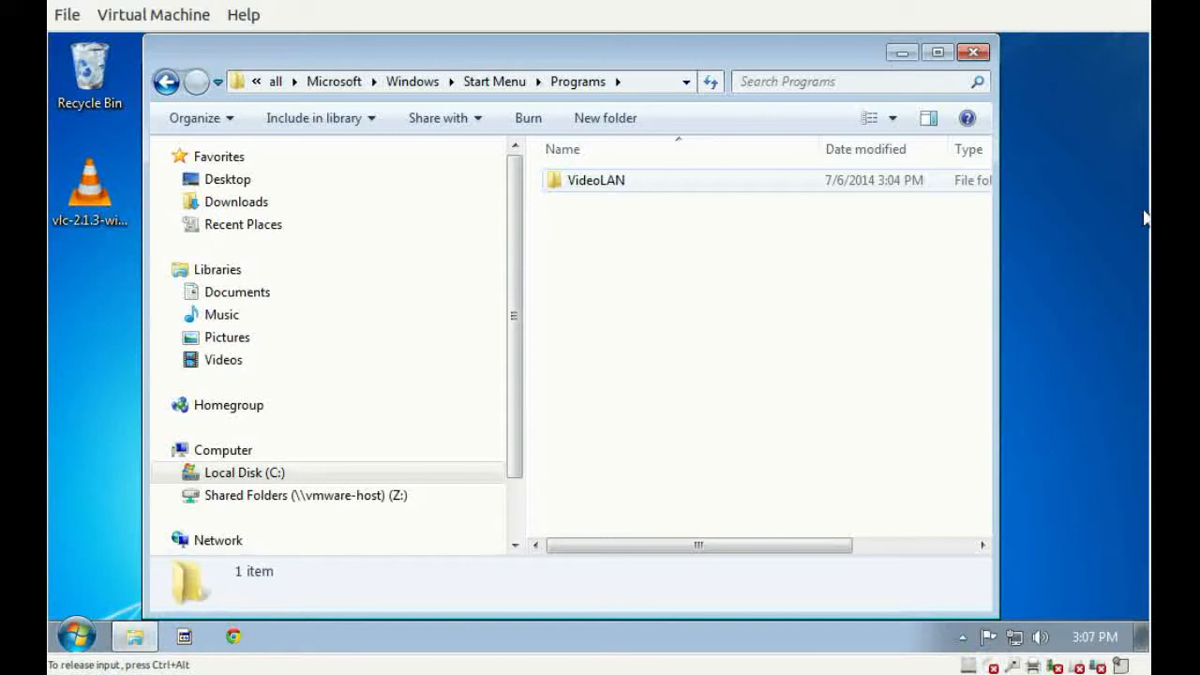
pyautogui.doubleClick(582, 180)
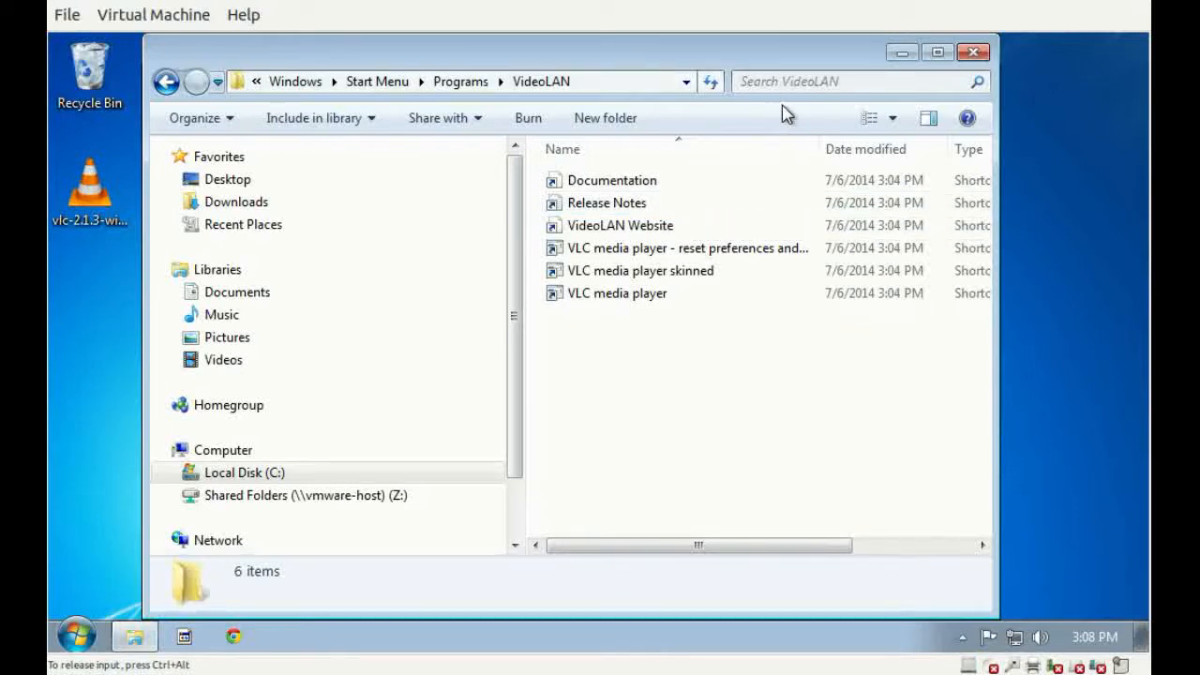
pyautogui.hotkey('alt', 'd')
pyautogui.hotkey('alt', 'F4')
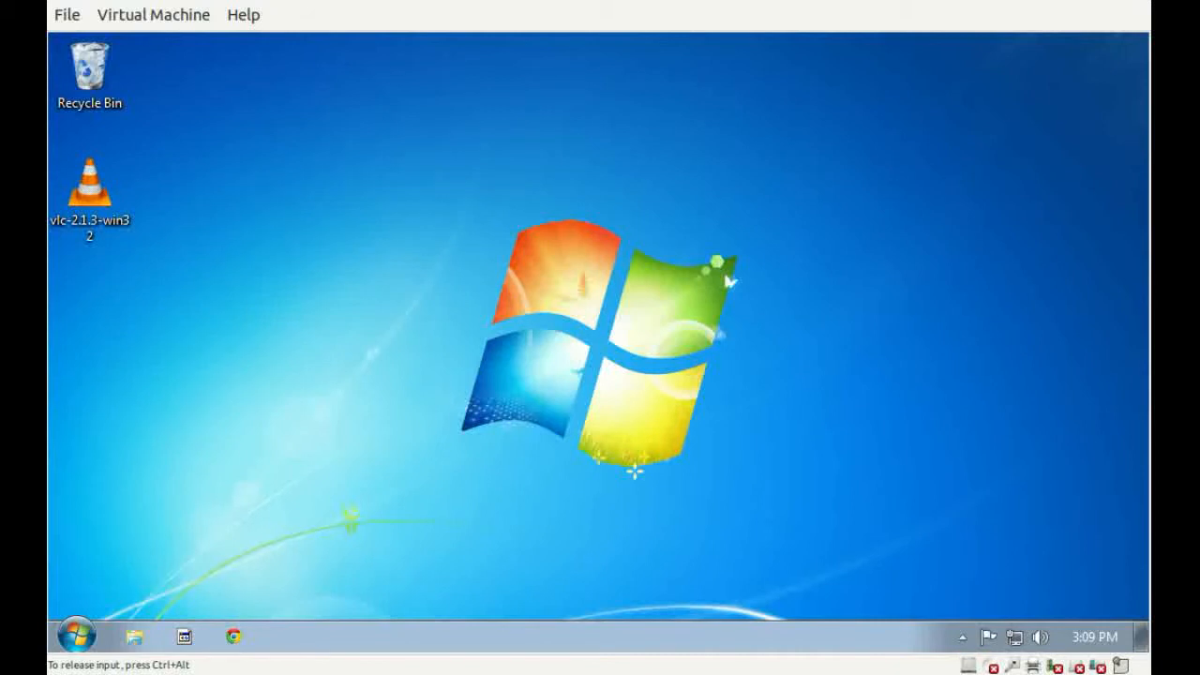
# Delete the contents of the DefaultBox sandbox through Sandboxie Control, and release the input grab from the virtual machine.
pyautogui.click(963, 637)
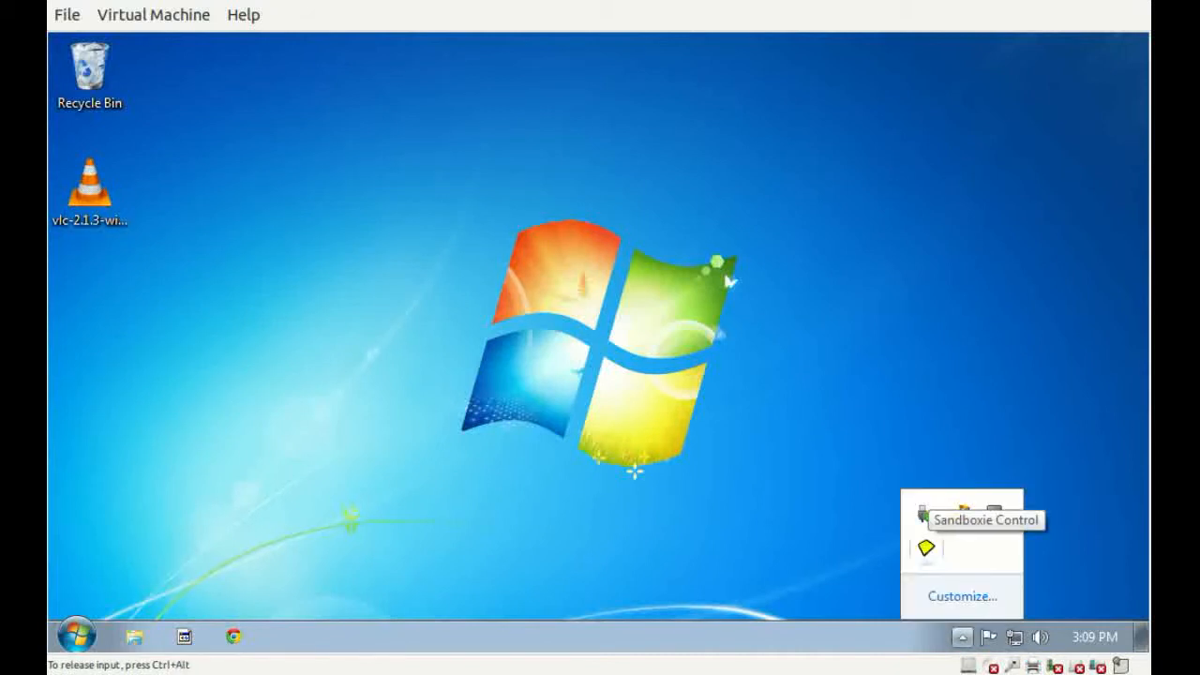
pyautogui.rightClick(924, 514)
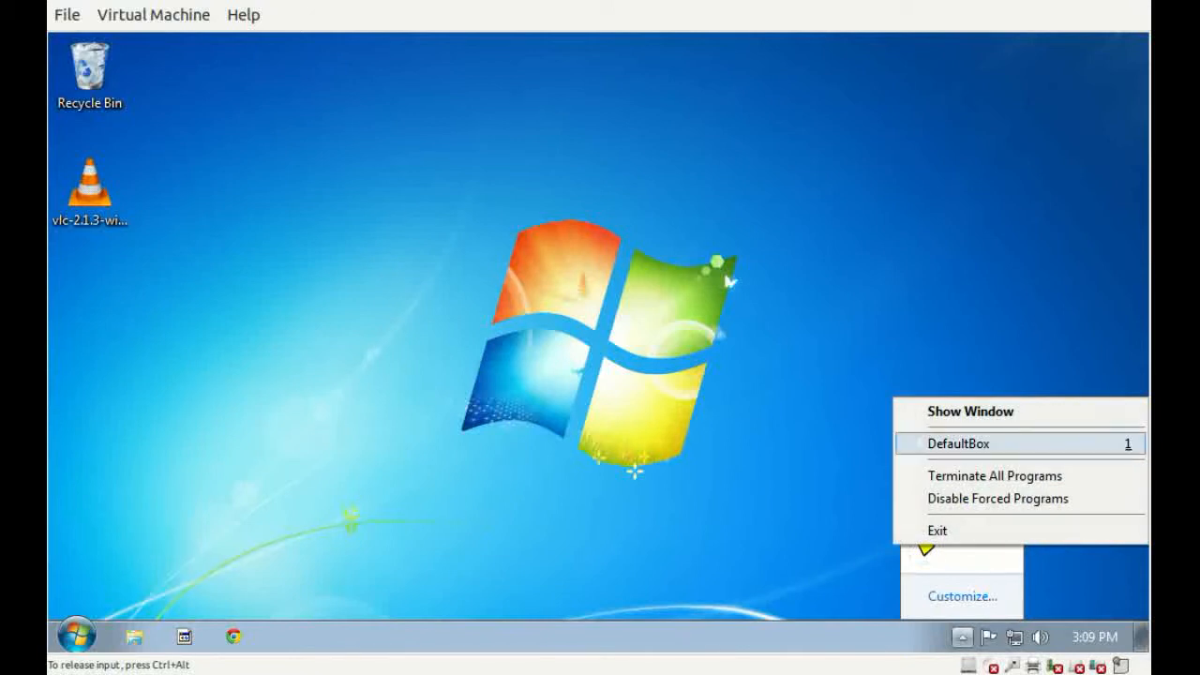
pyautogui.moveTo(959, 443)
pyautogui.click(783, 611)
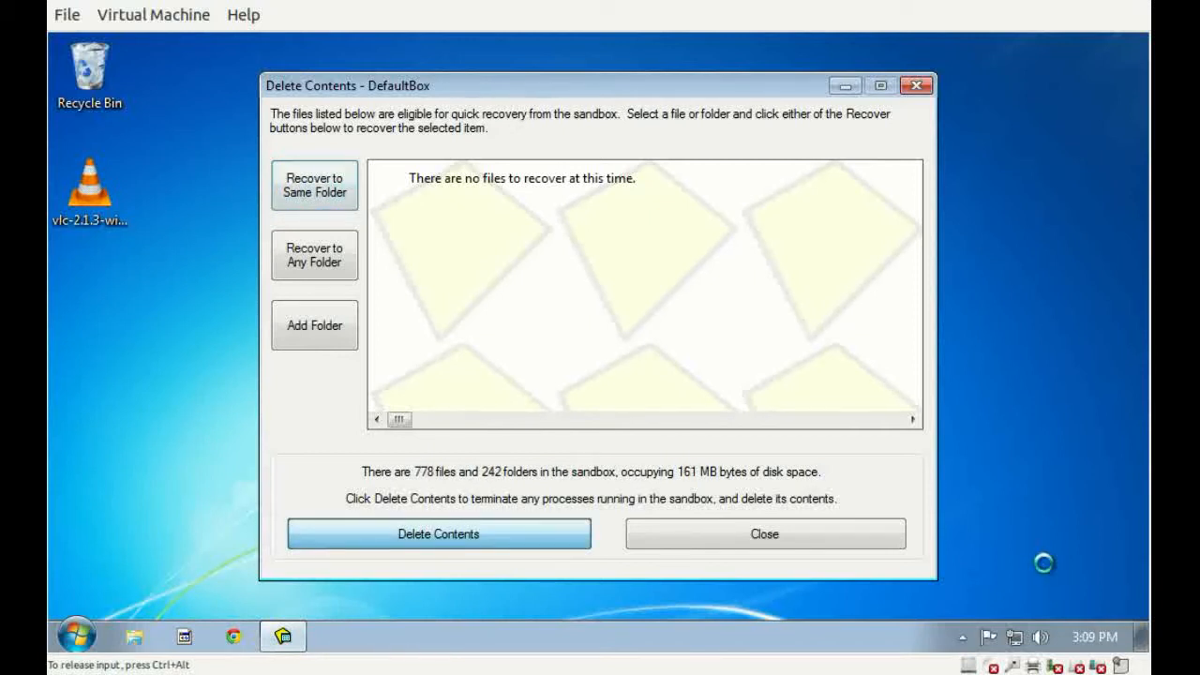
pyautogui.press('Return')
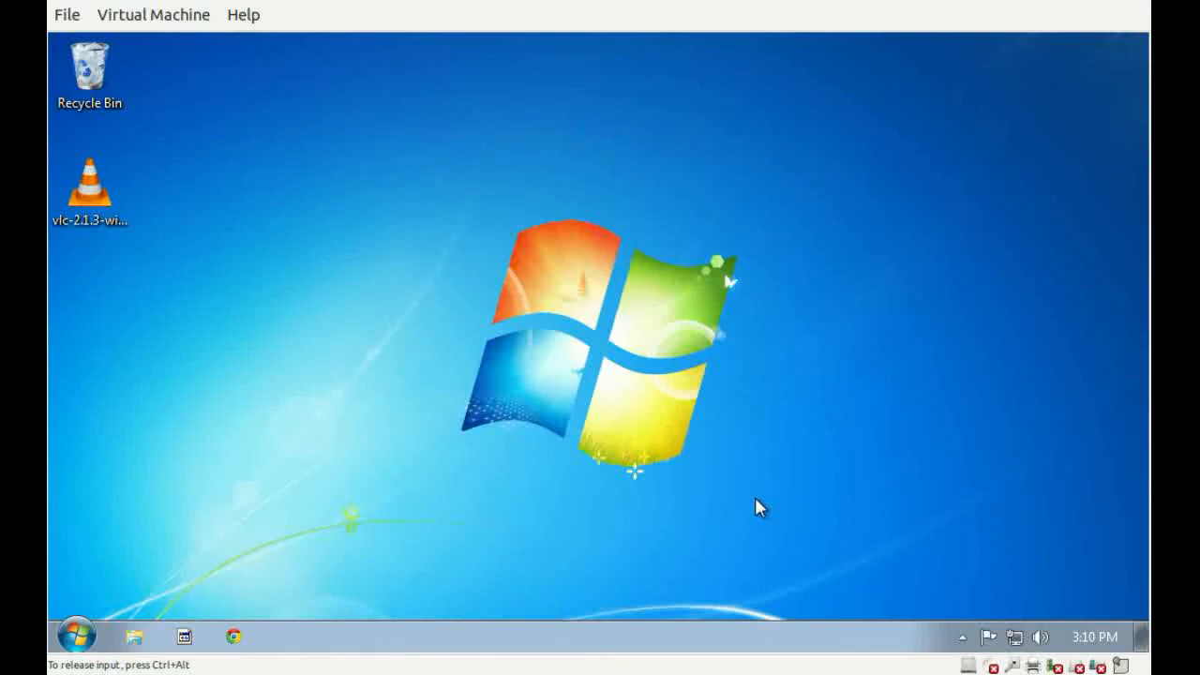
pyautogui.hotkey('ctrl', 'alt')
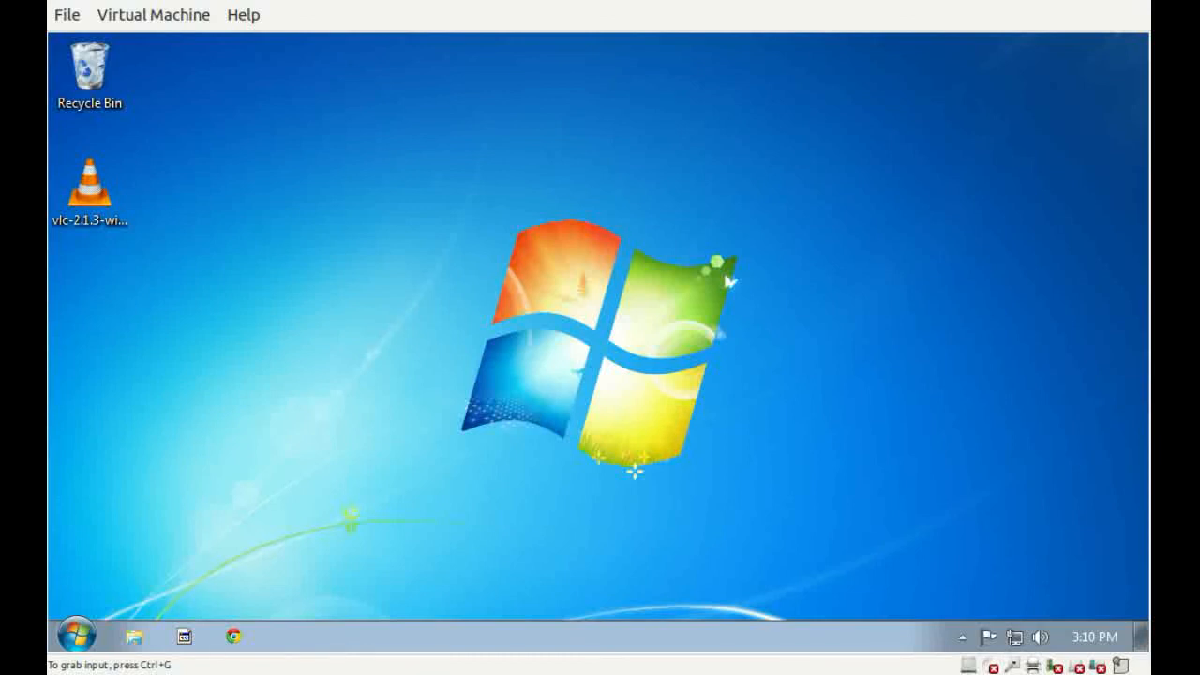